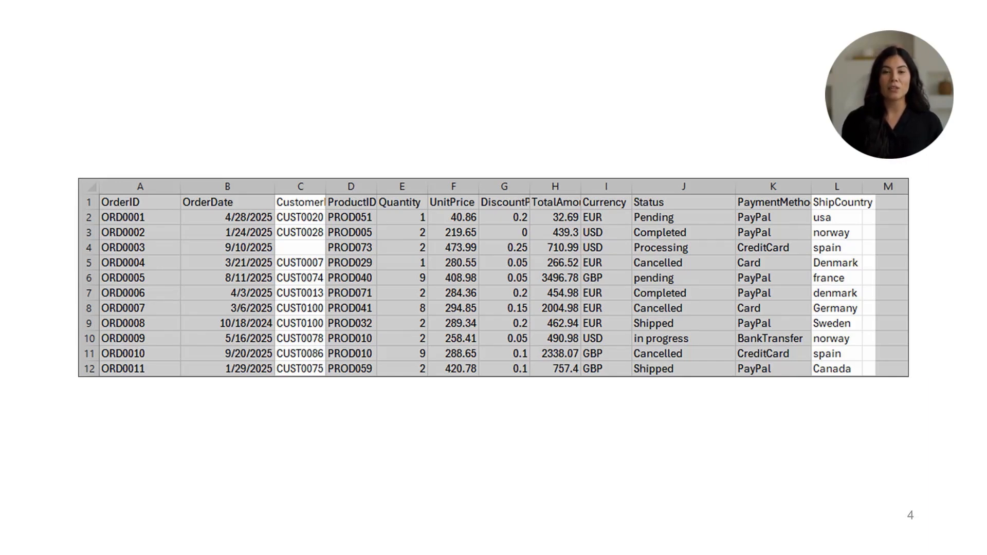
{"action": "key", "text": "Right"}
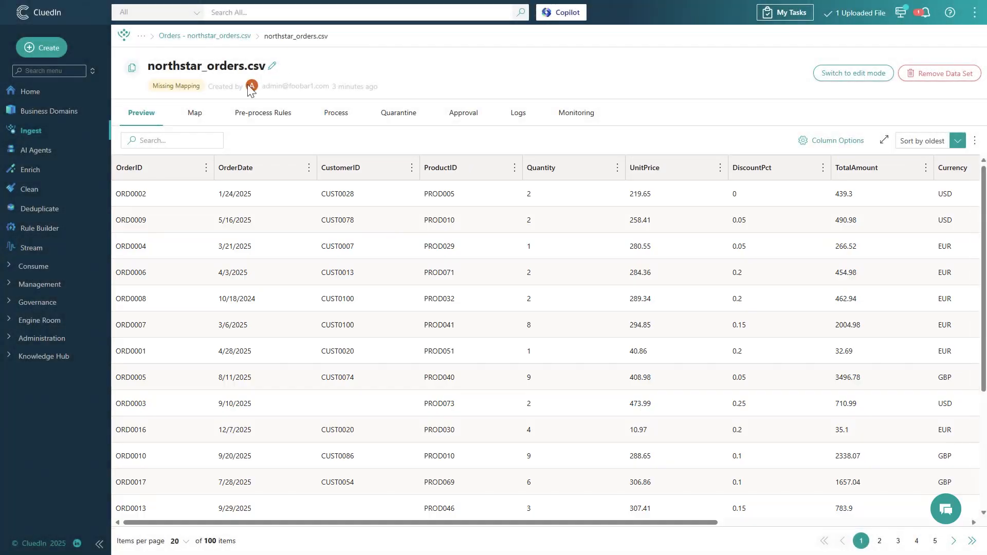
- Start creating an auto mapping for the northstar_orders.csv data set
{"action": "left_click", "coordinate": [190, 114]}
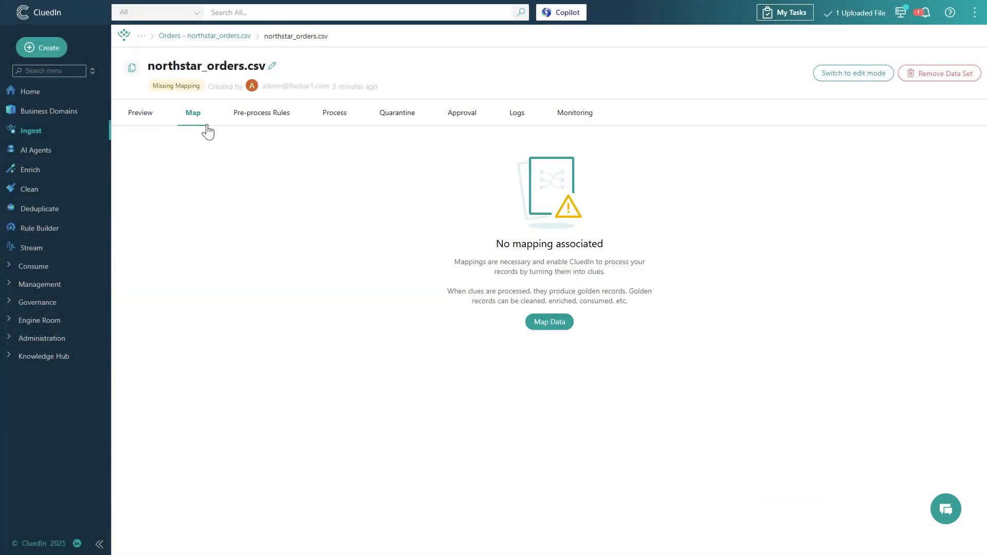
{"action": "left_click", "coordinate": [535, 324]}
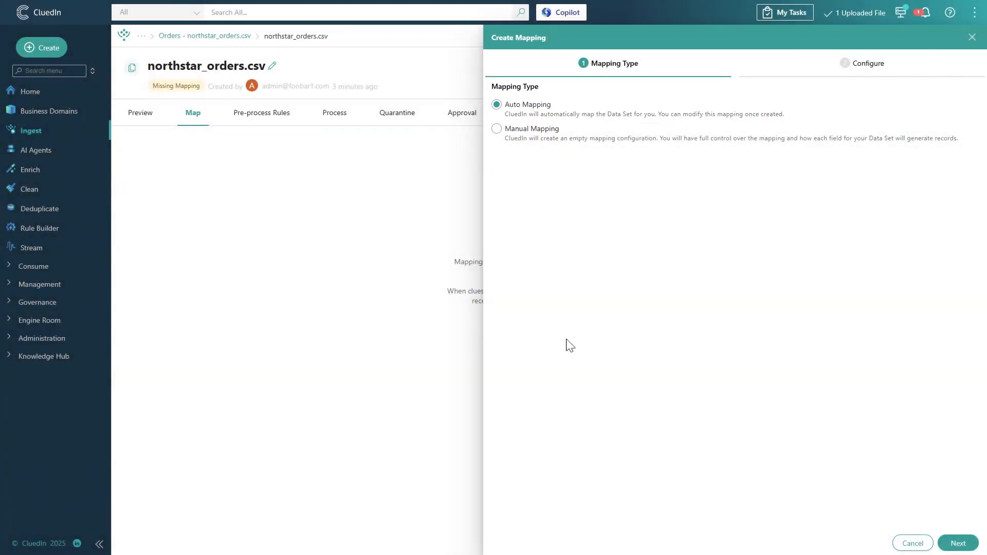
{"action": "left_click", "coordinate": [958, 543]}
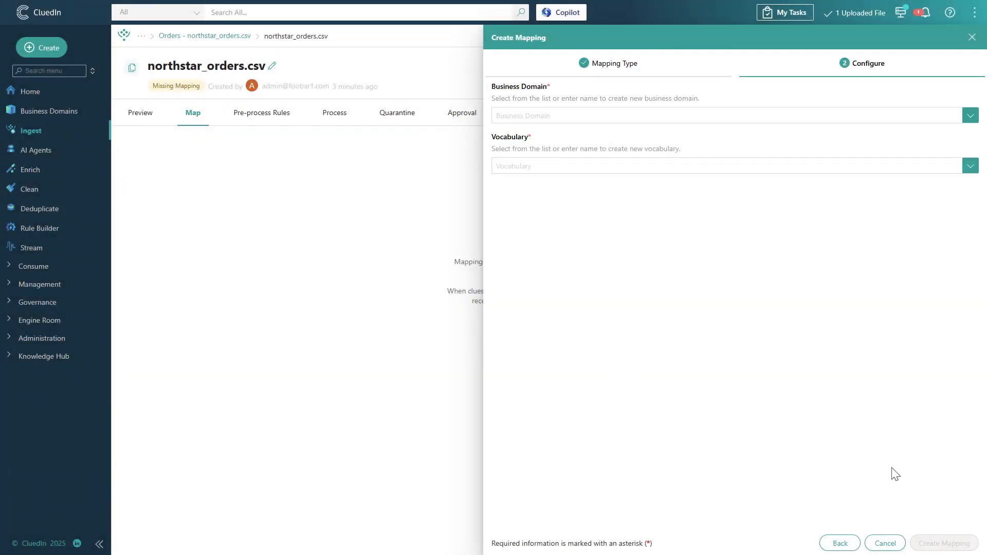
- Create a new business domain named TrainingOrder and give it the Sandbox icon
{"action": "left_click", "coordinate": [548, 115]}
{"action": "type", "text": "Training"}
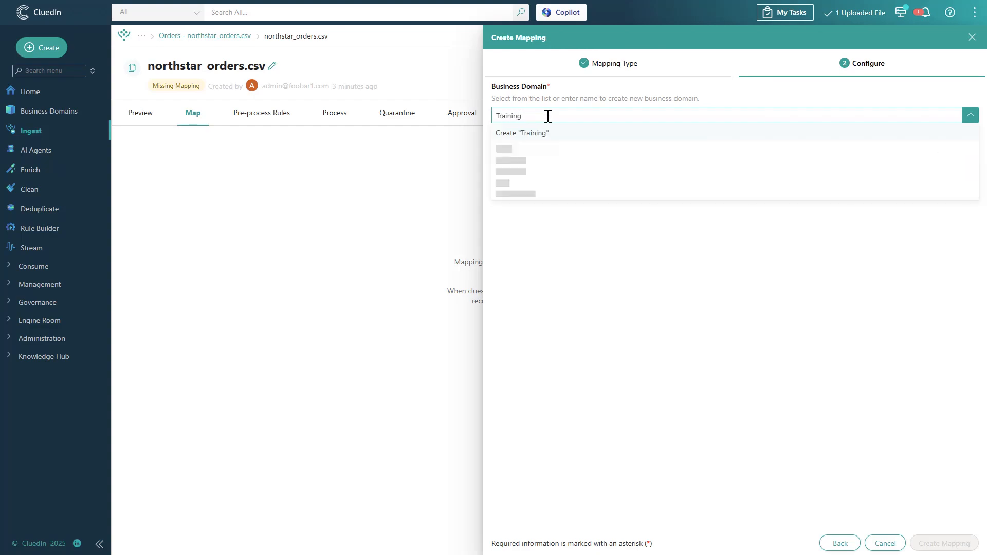
{"action": "type", "text": "Order"}
{"action": "left_click", "coordinate": [537, 133]}
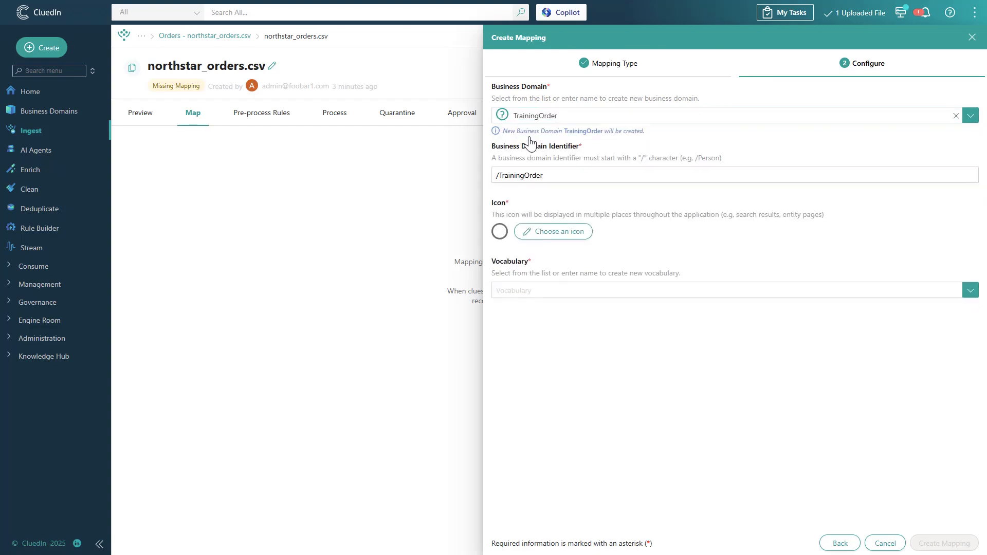
{"action": "left_click", "coordinate": [553, 231]}
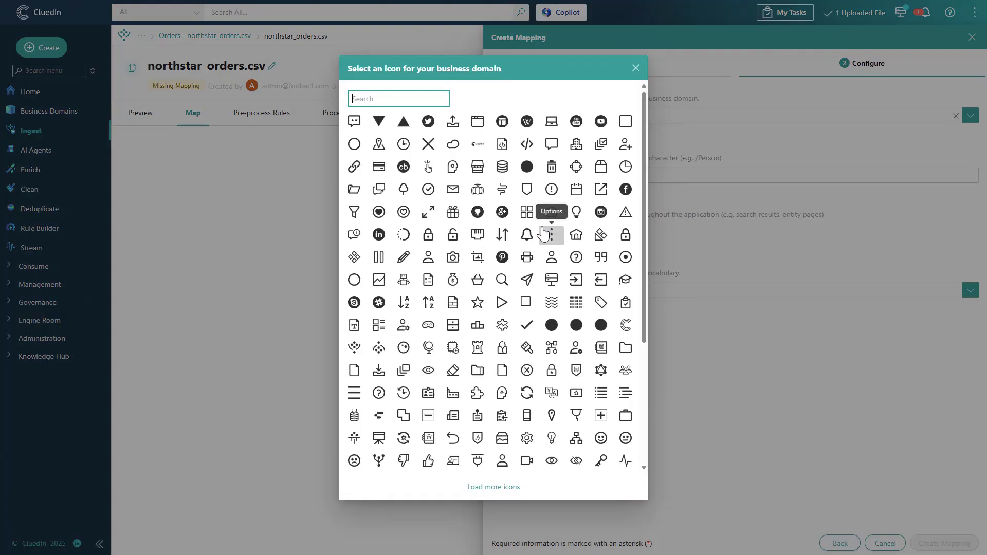
{"action": "left_click", "coordinate": [501, 434]}
- Create a new vocabulary named TrainingOrder and finish creating the mapping
{"action": "left_click", "coordinate": [533, 288]}
{"action": "type", "text": "TrainingOrder"}
{"action": "left_click", "coordinate": [543, 307]}
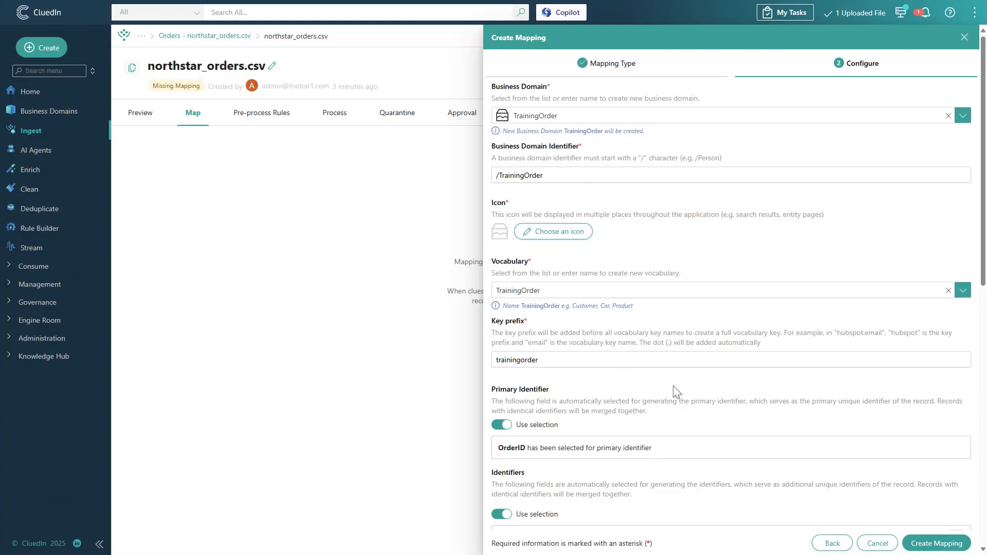
{"action": "left_click", "coordinate": [926, 547]}
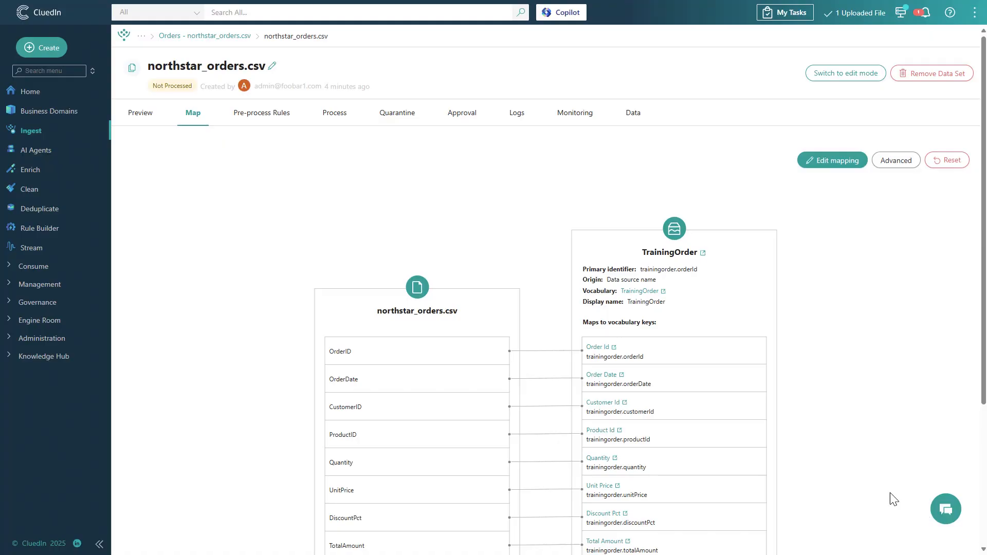
- Process the mapped data set's records into CluedIn, keeping quarantine purging enabled
{"action": "left_click", "coordinate": [325, 121]}
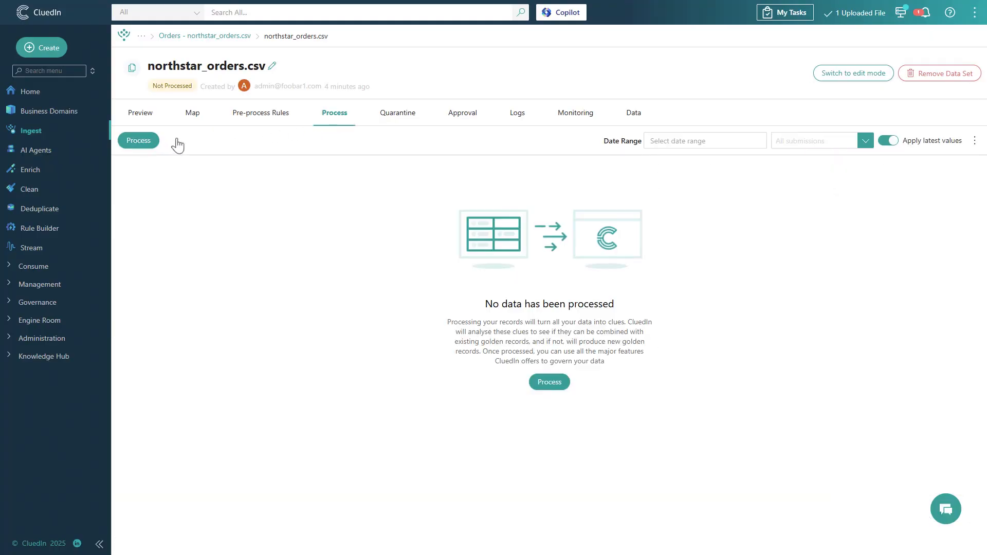
{"action": "left_click", "coordinate": [138, 143]}
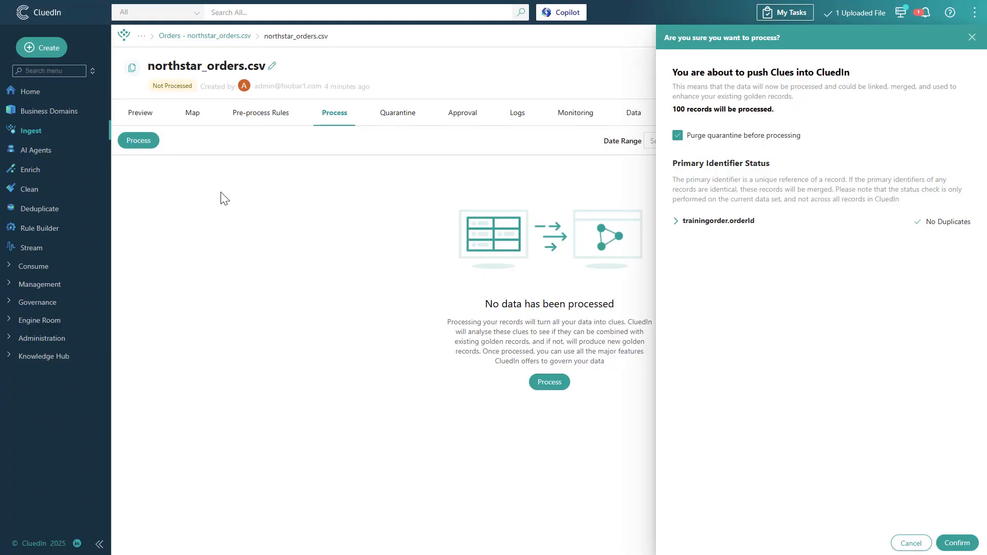
{"action": "left_click", "coordinate": [948, 543]}
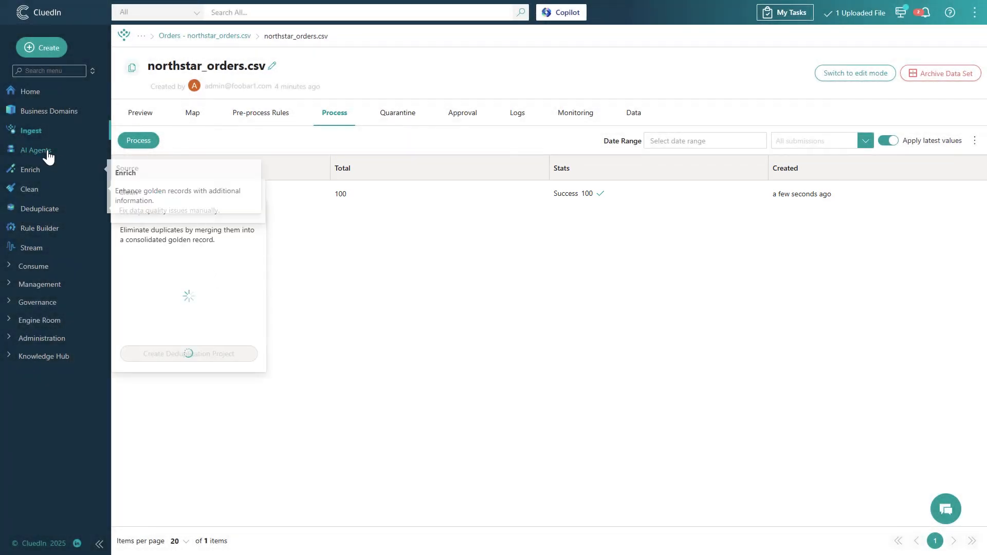
- Create a new AI agent named NorthStar Retail agent
{"action": "left_click", "coordinate": [49, 154]}
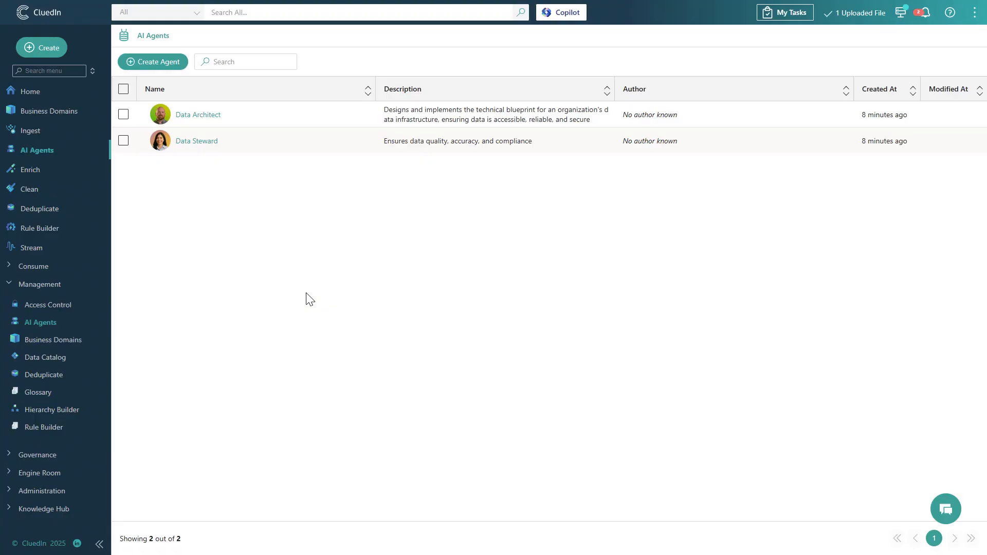
{"action": "left_click", "coordinate": [159, 64]}
{"action": "type", "text": "NorthStar Re"}
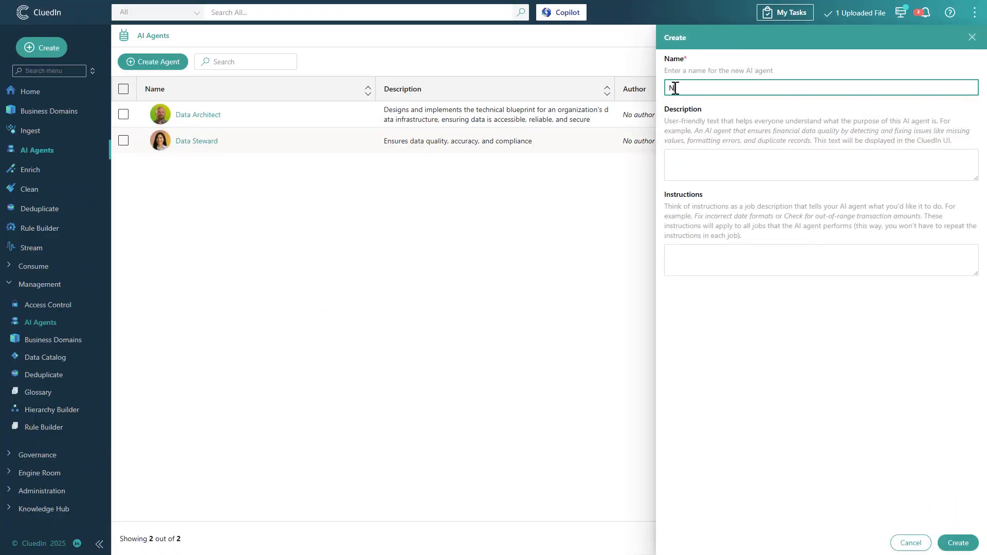
{"action": "type", "text": "tail agent"}
{"action": "left_click", "coordinate": [951, 543]}
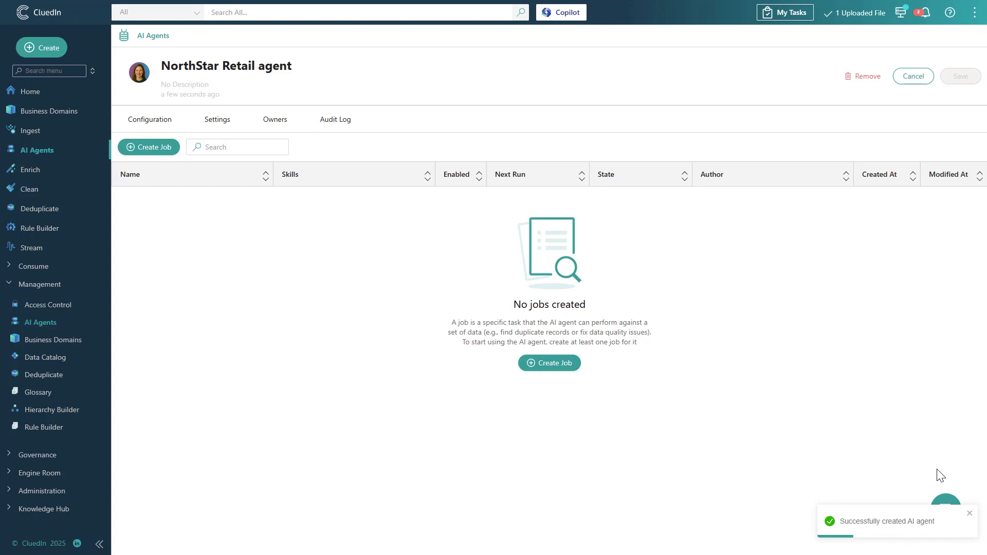
- Create a job for the agent named Suggest data quality rules for orders using the gpt-4.1 endpoint
{"action": "left_click", "coordinate": [525, 363]}
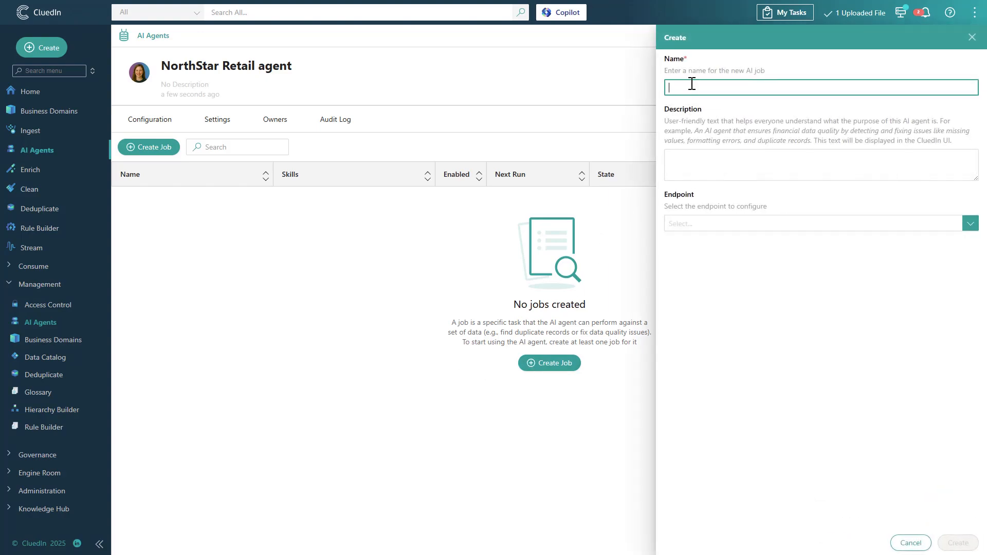
{"action": "type", "text": "Suggest data qua"}
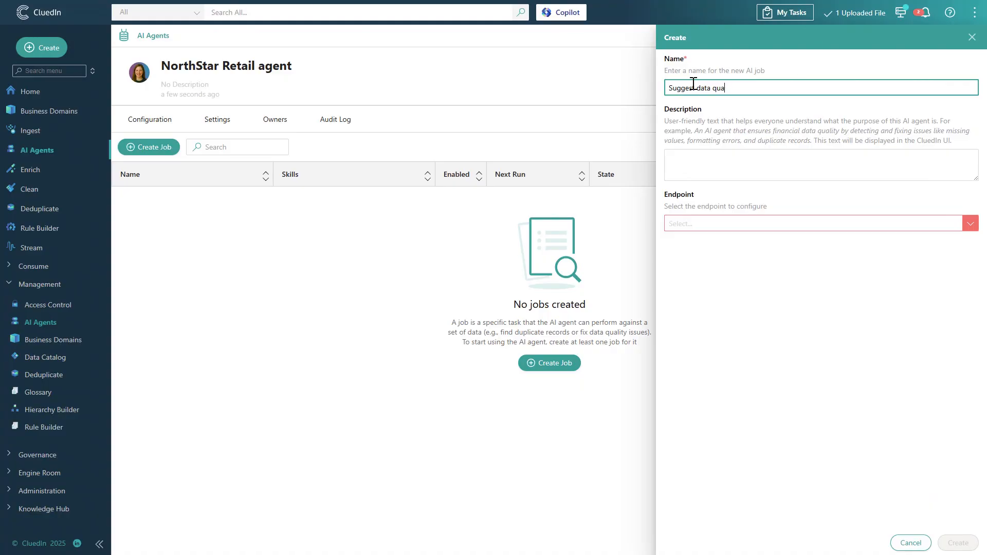
{"action": "type", "text": "lity rules for orders"}
{"action": "left_click", "coordinate": [704, 224]}
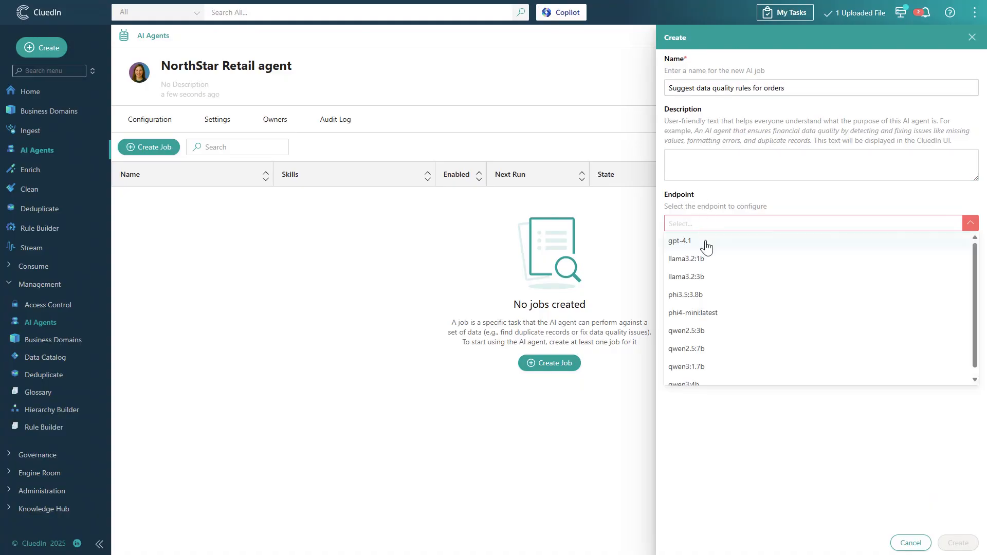
{"action": "left_click", "coordinate": [705, 243]}
{"action": "left_click", "coordinate": [967, 541]}
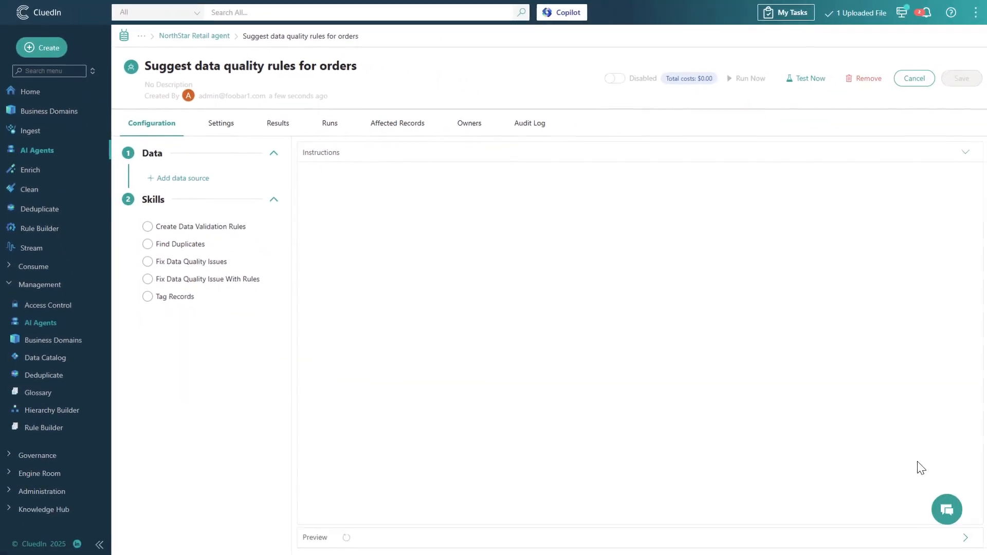
- Select the Create Data Validation Rules skill and add a data source named Orders with Sampling and Modified Since Last Run turned off
{"action": "left_click", "coordinate": [222, 226]}
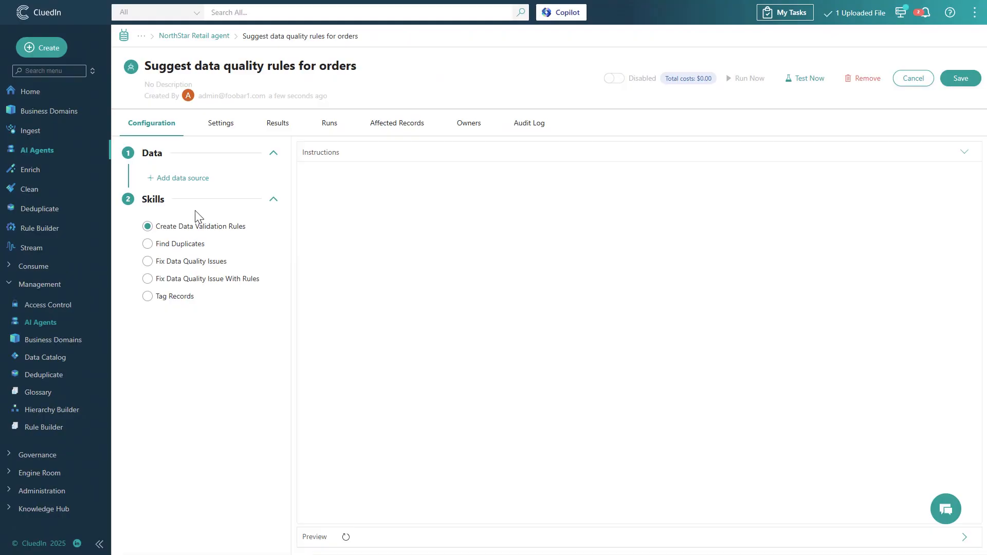
{"action": "left_click", "coordinate": [192, 180]}
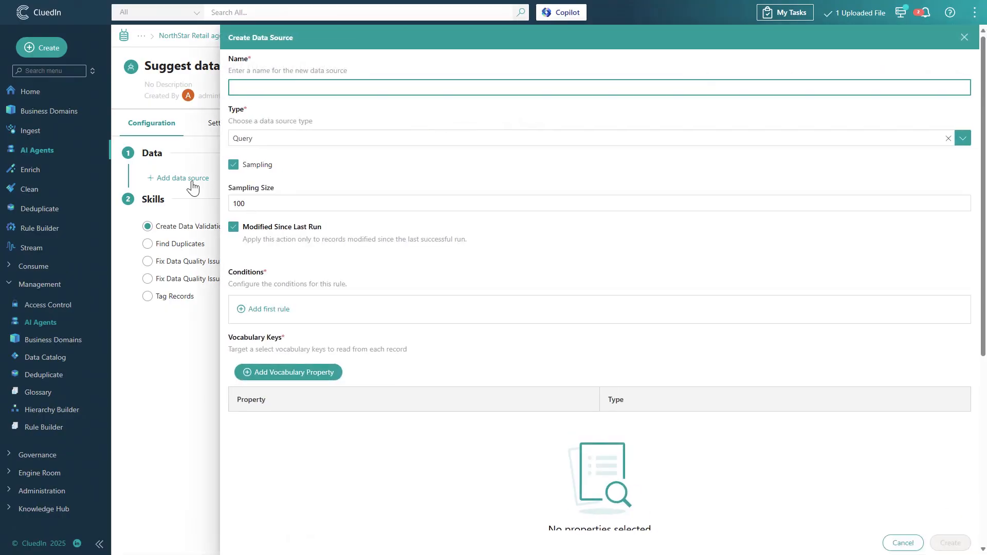
{"action": "type", "text": "Orders"}
{"action": "left_click", "coordinate": [301, 163]}
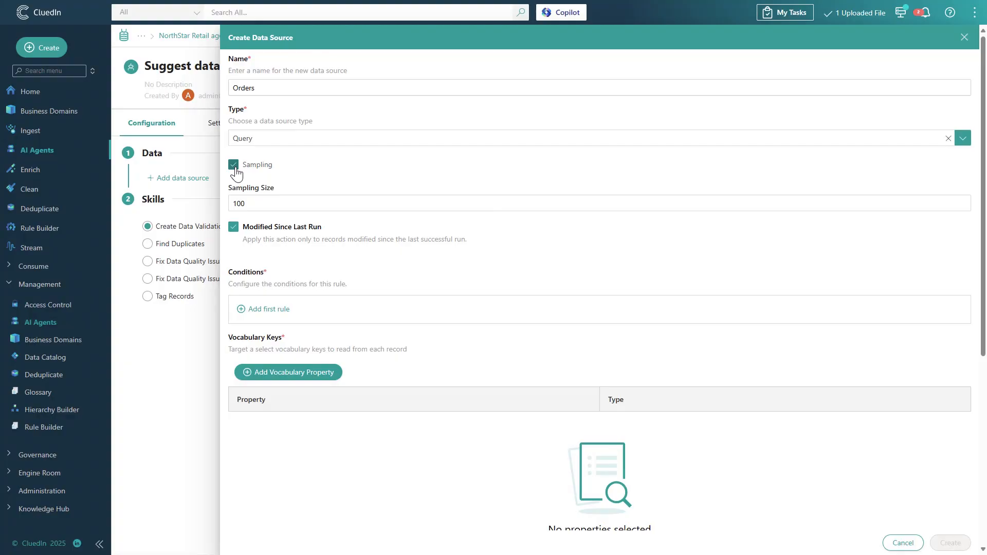
{"action": "left_click", "coordinate": [234, 164]}
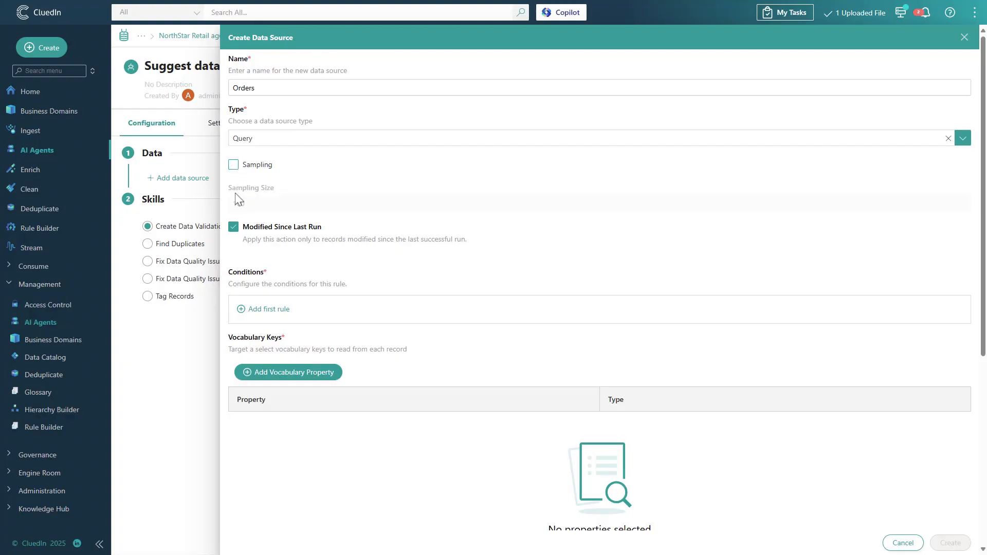
{"action": "left_click", "coordinate": [233, 227]}
- Add a data source condition where the Business Domain property equals TrainingOrder
{"action": "left_click", "coordinate": [270, 309]}
{"action": "left_click", "coordinate": [272, 321]}
{"action": "left_click", "coordinate": [275, 337]}
{"action": "left_click", "coordinate": [401, 321]}
{"action": "left_click", "coordinate": [406, 428]}
{"action": "left_click", "coordinate": [539, 323]}
{"action": "left_click", "coordinate": [549, 390]}
{"action": "left_click", "coordinate": [338, 355]}
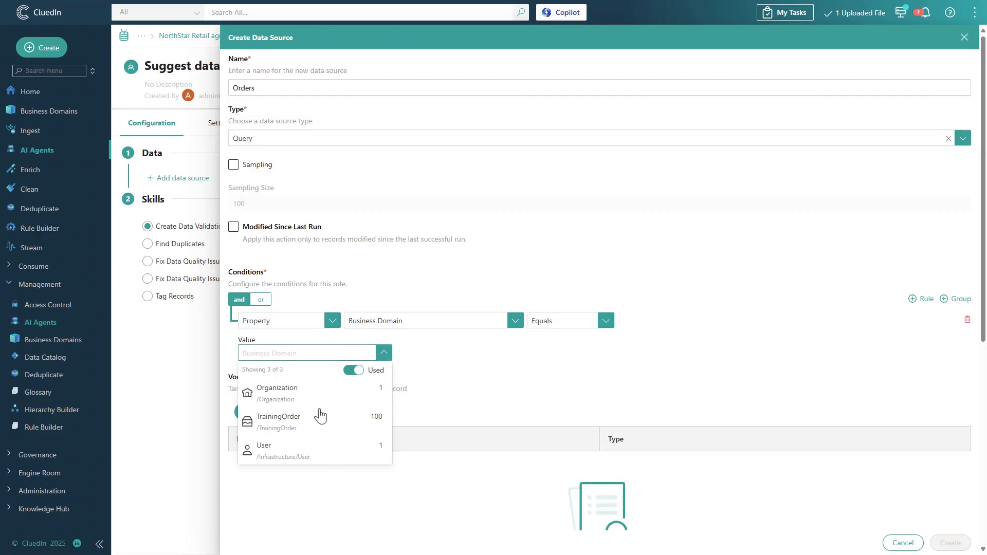
{"action": "left_click", "coordinate": [315, 425]}
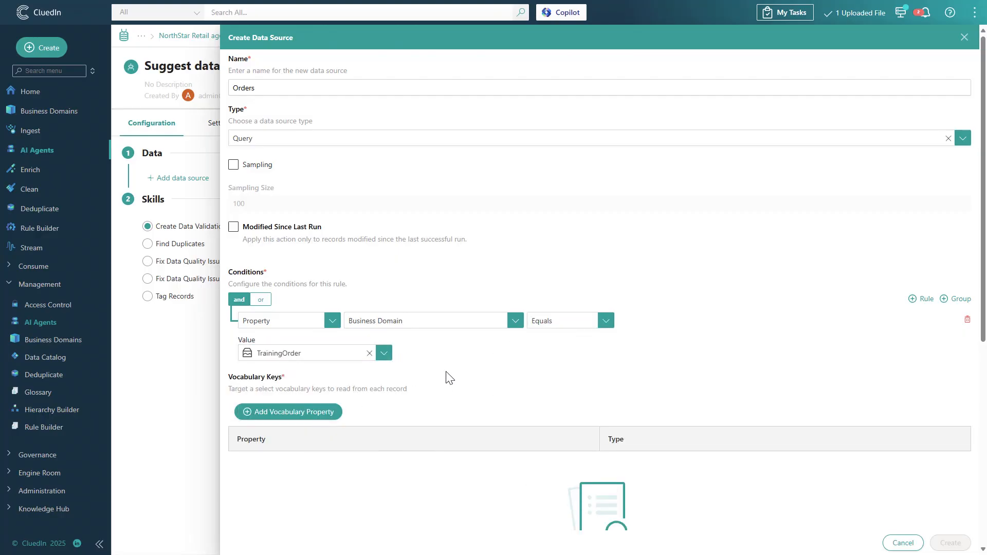
- Add all 12 TrainingOrder vocabulary keys to the data source and create it
{"action": "left_click", "coordinate": [330, 415]}
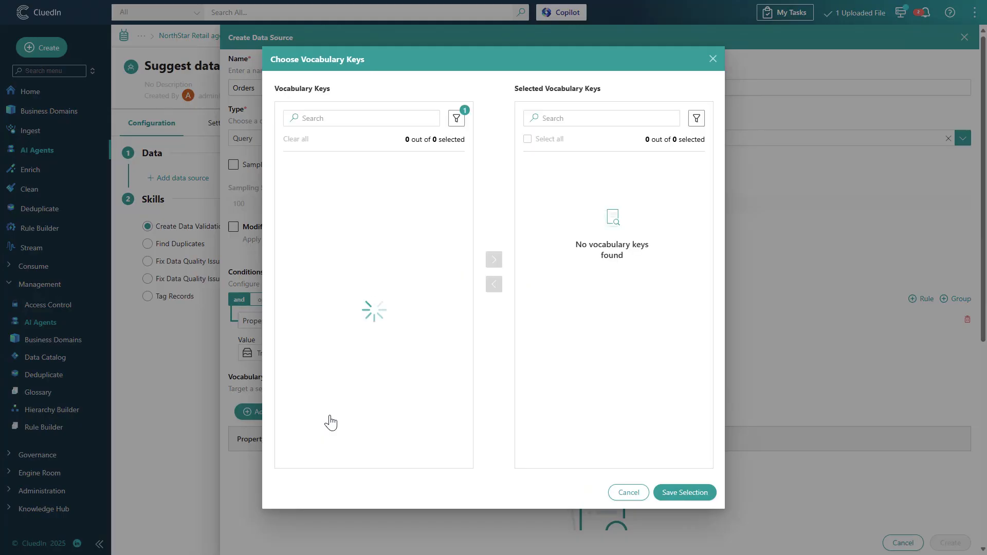
{"action": "left_click", "coordinate": [285, 184]}
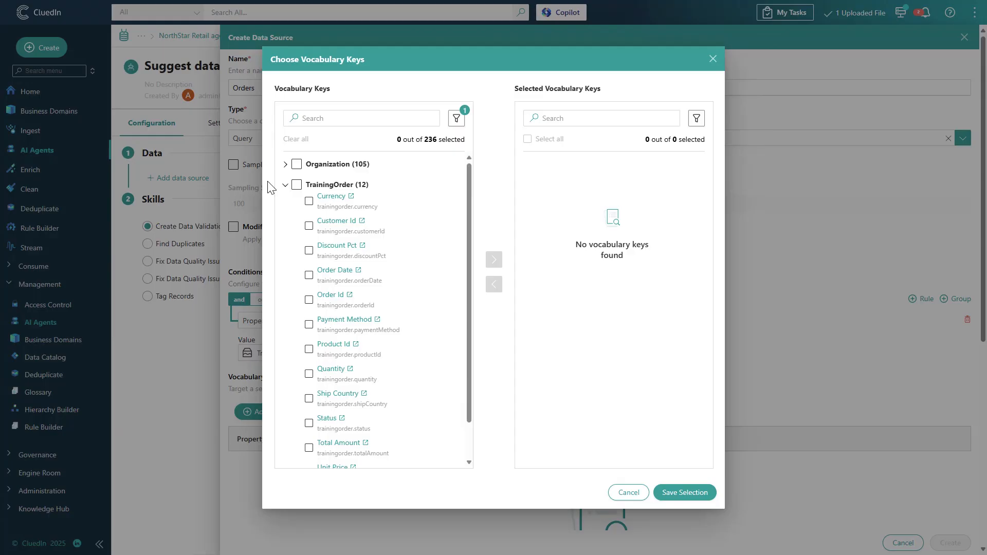
{"action": "left_click", "coordinate": [297, 186]}
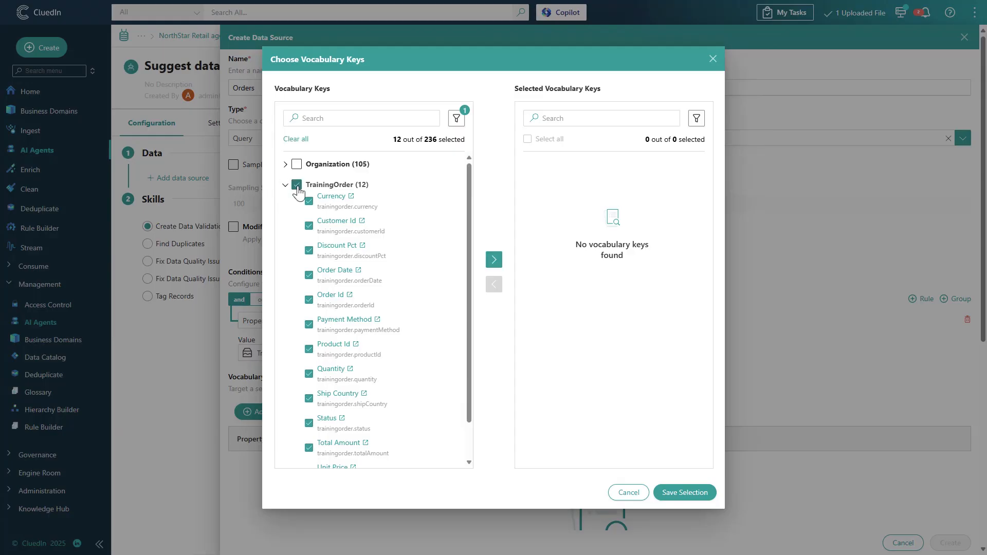
{"action": "left_click", "coordinate": [492, 260]}
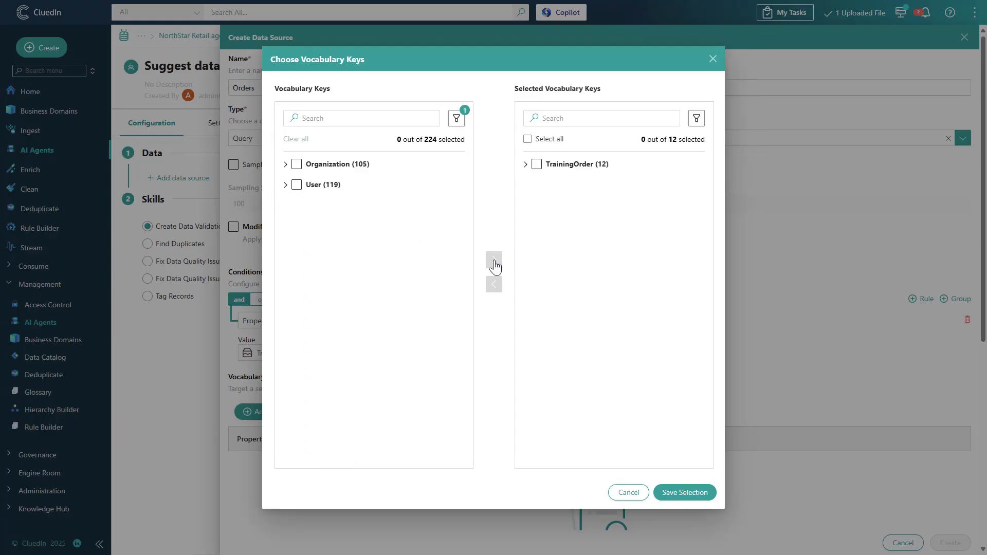
{"action": "left_click", "coordinate": [683, 495]}
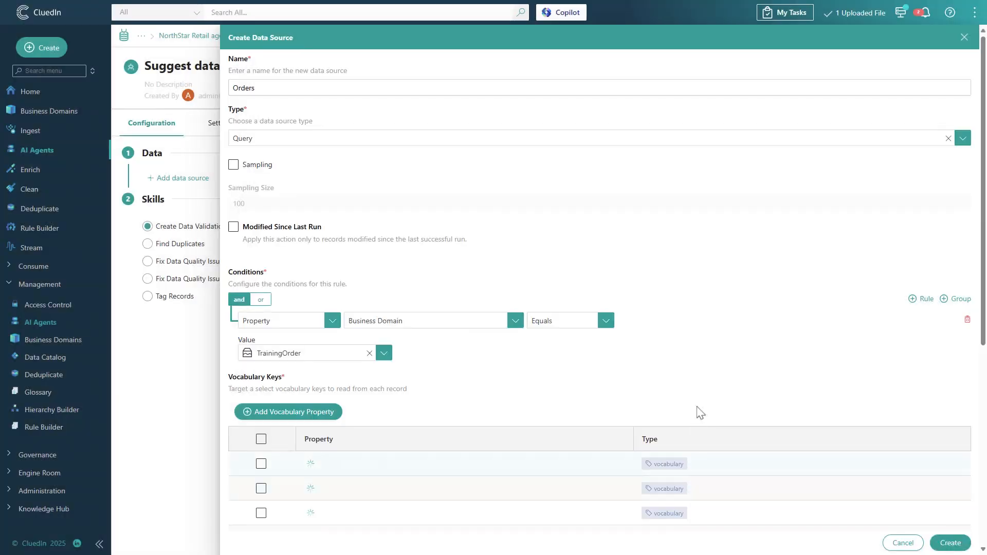
{"action": "left_click", "coordinate": [959, 548]}
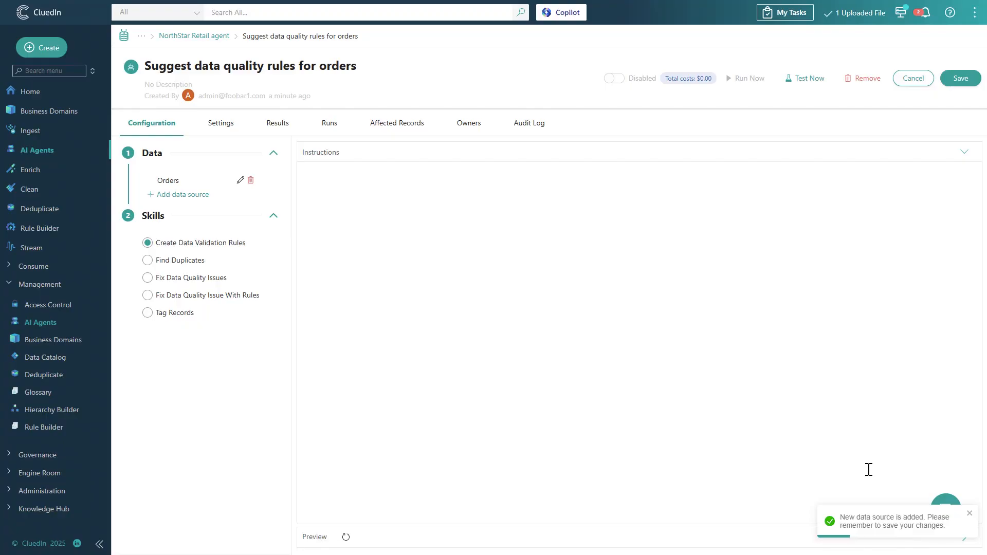
- Write the job instructions "Suggest data quality rules for Orders", referencing the Orders data source, and save the job
{"action": "left_click", "coordinate": [361, 178]}
{"action": "type", "text": "Suggest data quality rules for"}
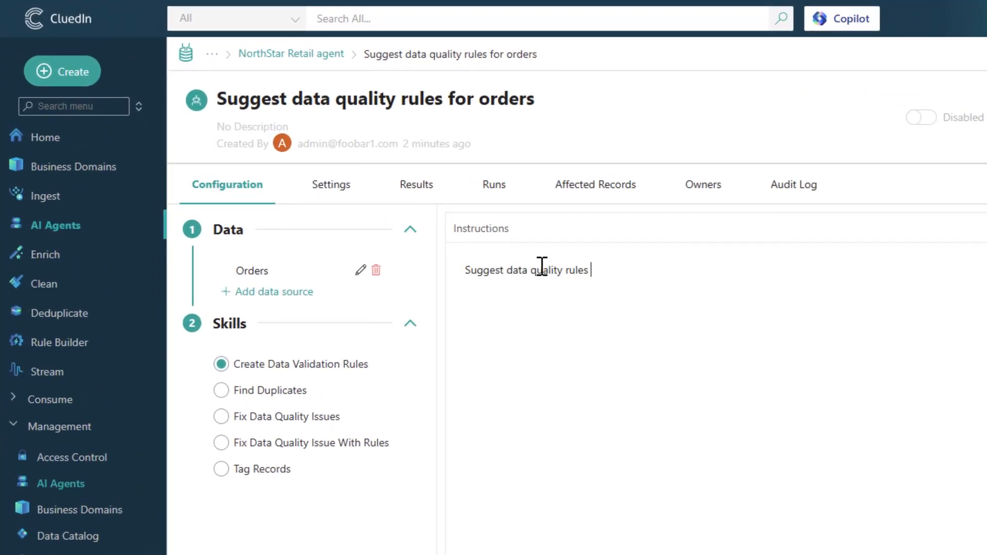
{"action": "left_click_drag", "start_coordinate": [280, 273], "coordinate": [687, 277]}
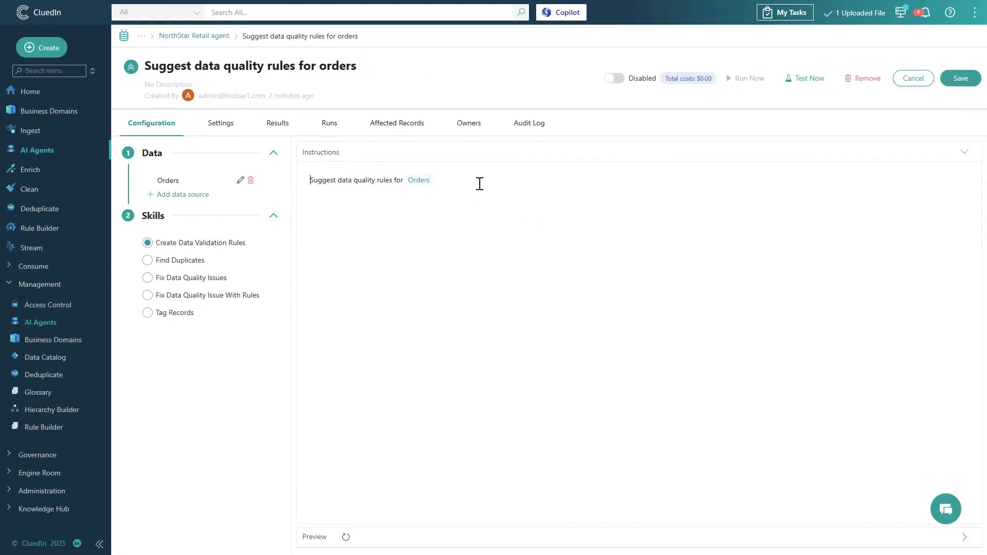
{"action": "left_click", "coordinate": [968, 82]}
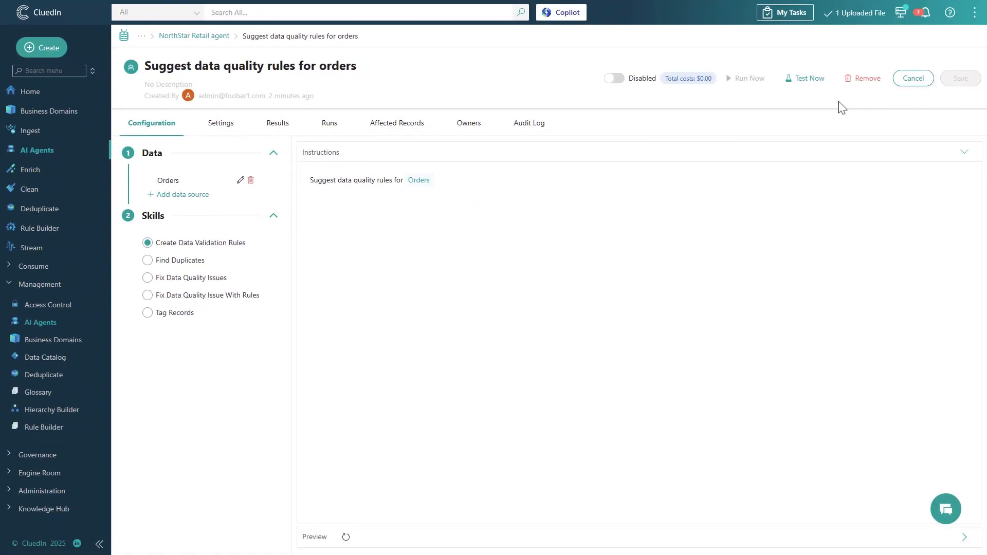
- Enable the job, accepting its usage costs
{"action": "left_click", "coordinate": [613, 79]}
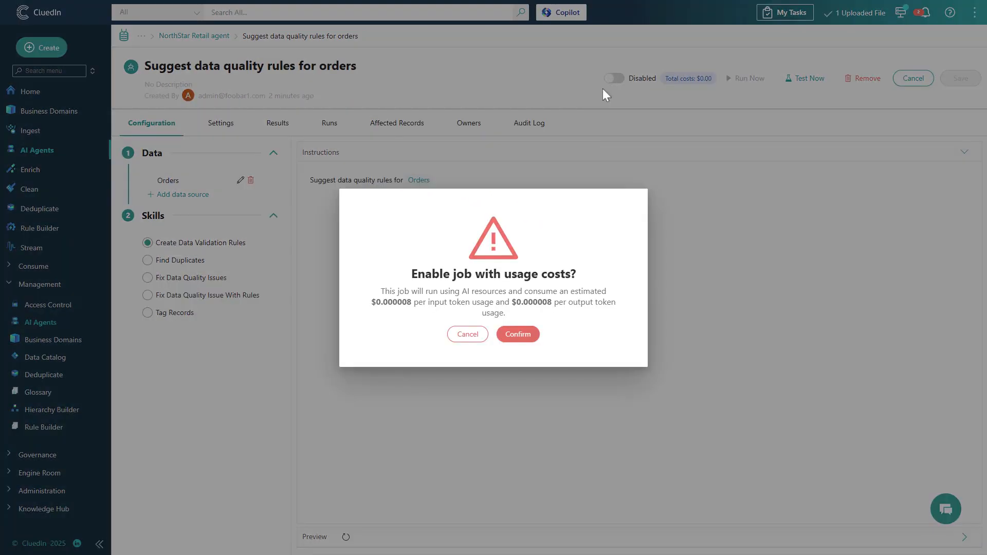
{"action": "left_click", "coordinate": [530, 333]}
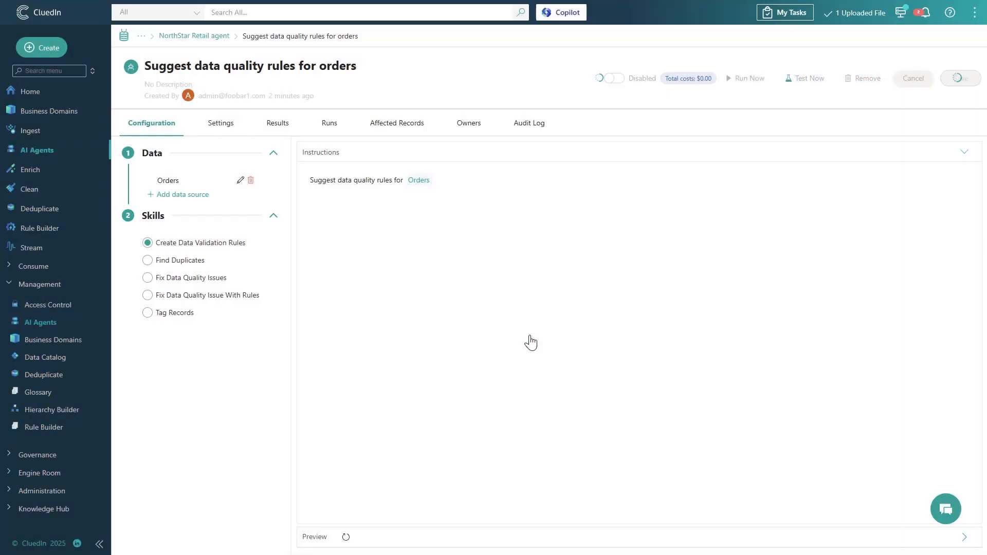
- Run a test of the AI job against the Orders data source
{"action": "left_click", "coordinate": [803, 83]}
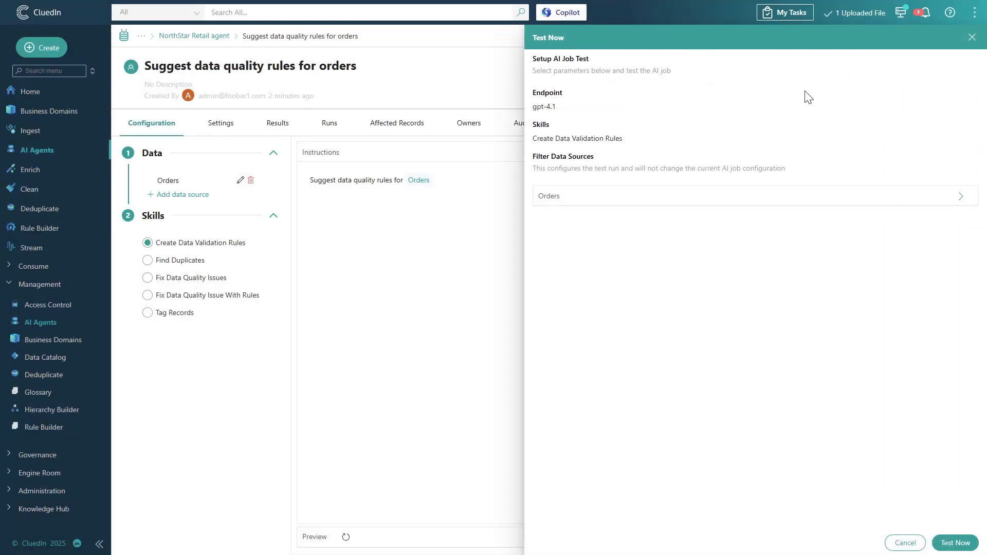
{"action": "left_click", "coordinate": [954, 544]}
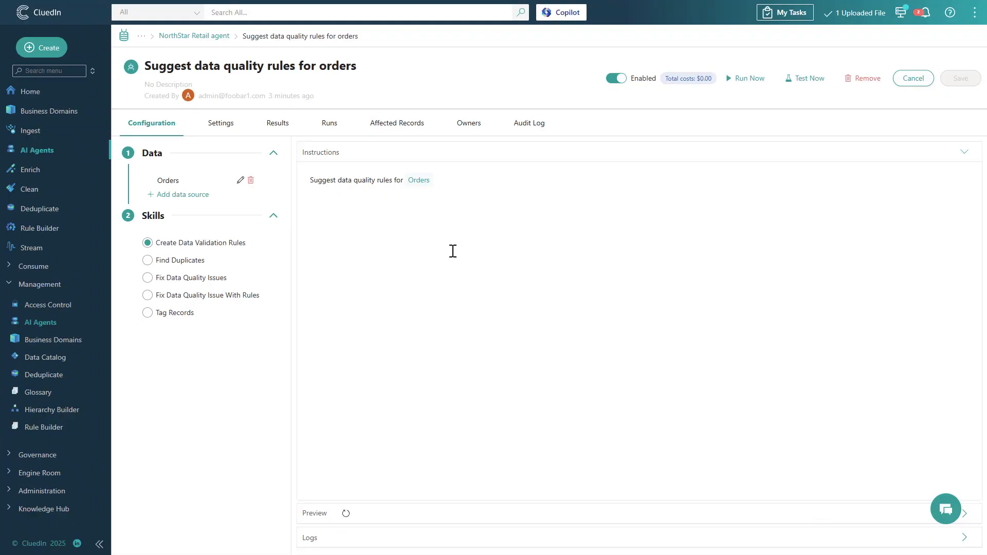
- Review the test run's suggested validation messages and run the job in full
{"action": "left_click", "coordinate": [336, 126]}
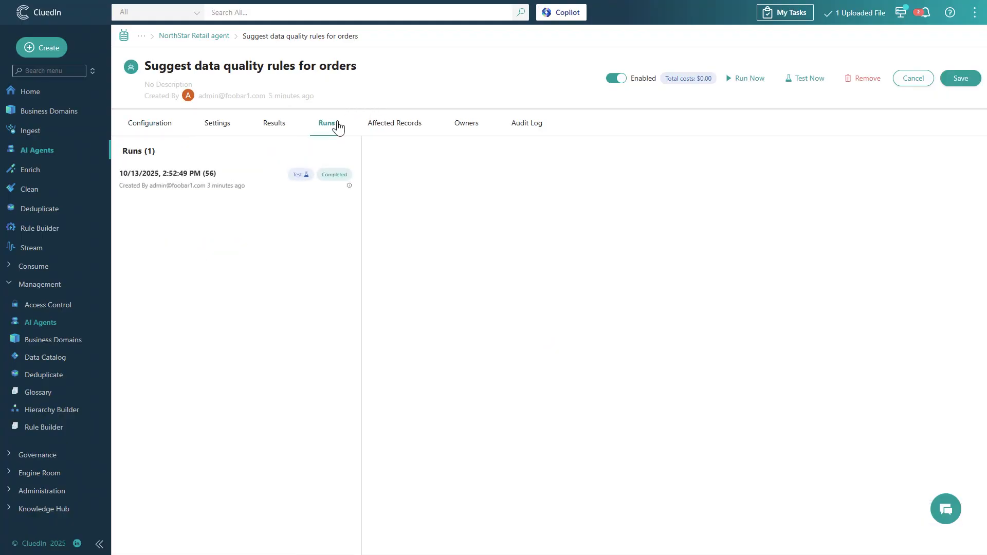
{"action": "left_click", "coordinate": [242, 175]}
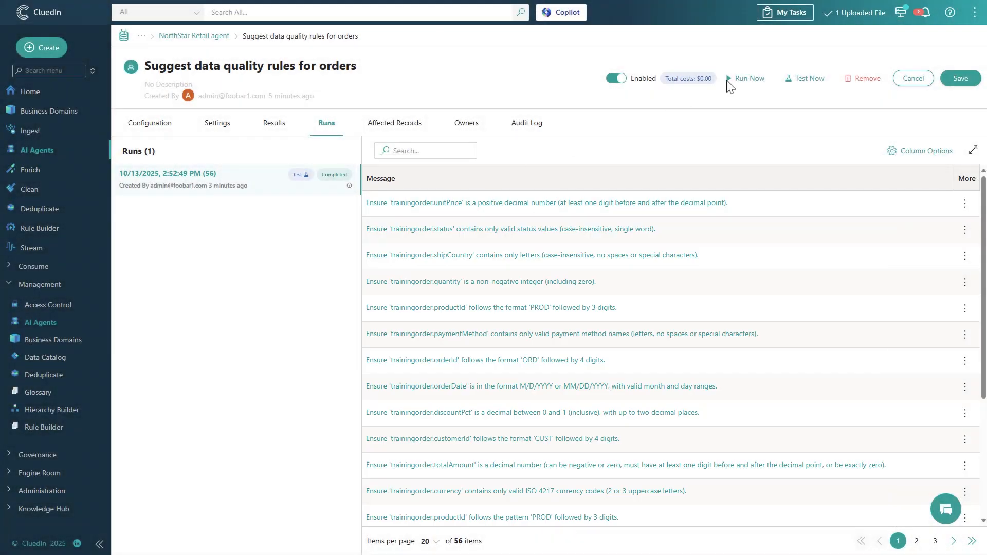
{"action": "left_click", "coordinate": [747, 78]}
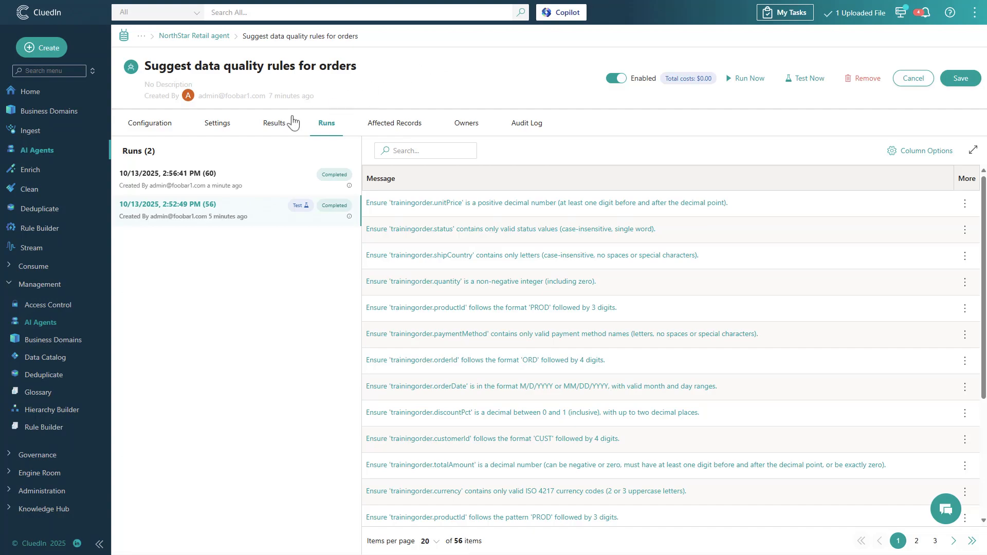
- Inspect the details and tag action of the suggested customerId format rule in the job results
{"action": "left_click", "coordinate": [275, 124]}
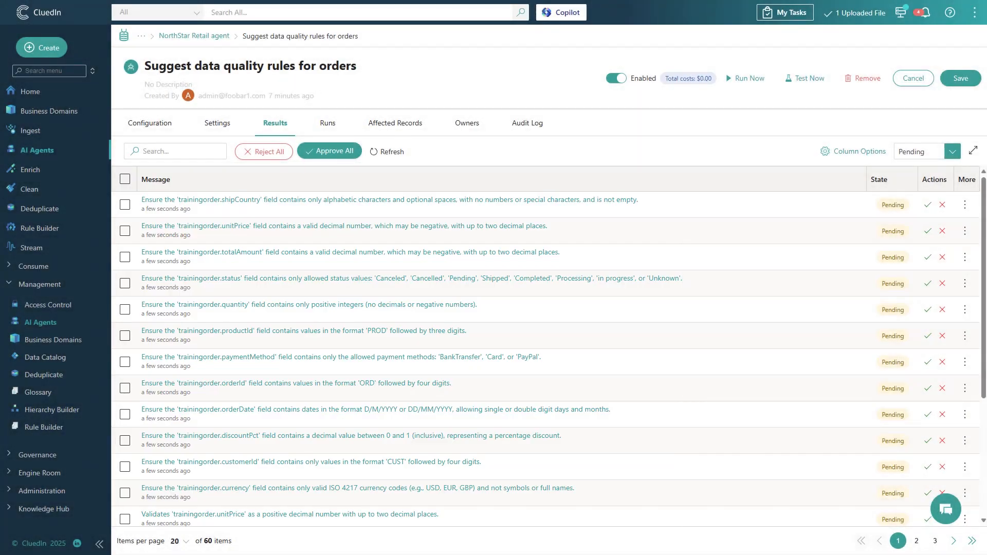
{"action": "left_click", "coordinate": [380, 470]}
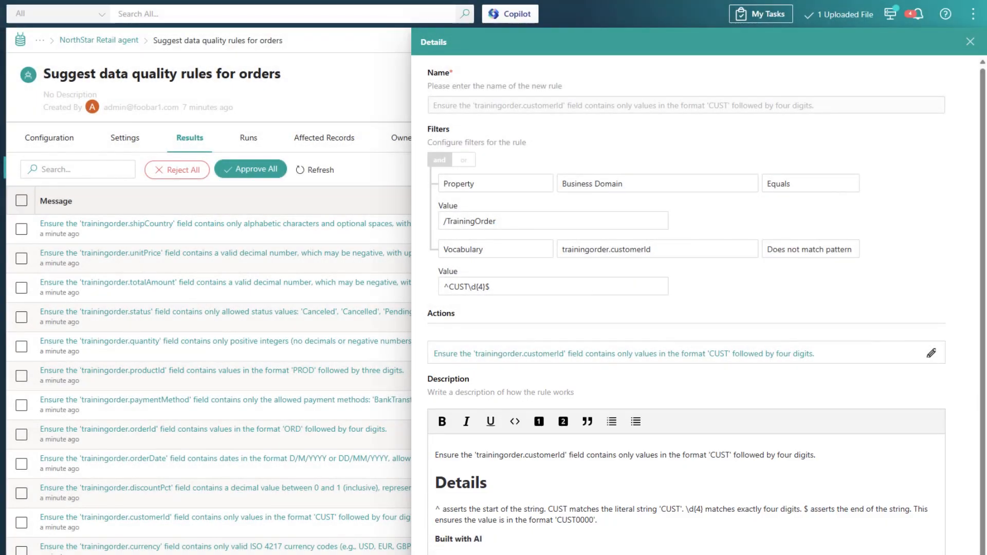
{"action": "left_click", "coordinate": [929, 355]}
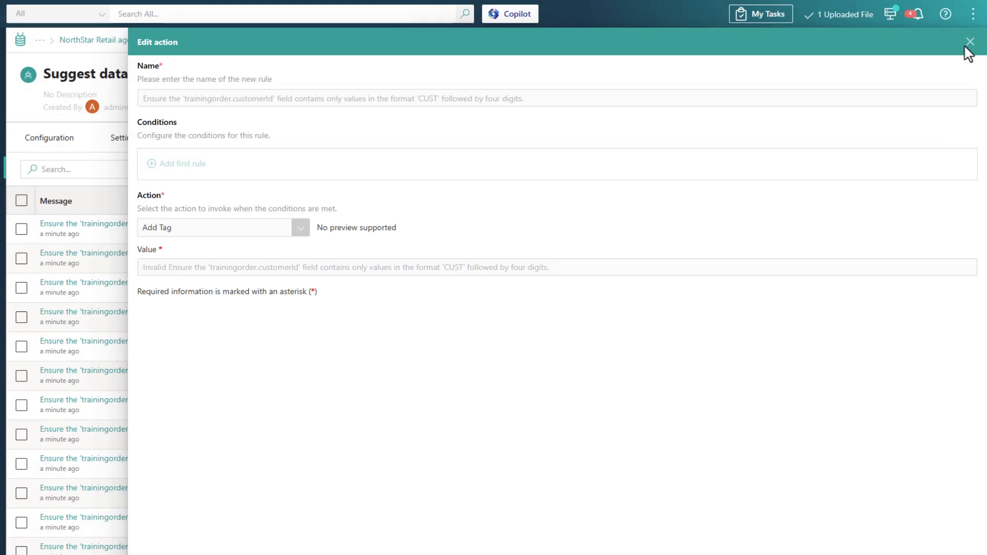
{"action": "left_click", "coordinate": [970, 42]}
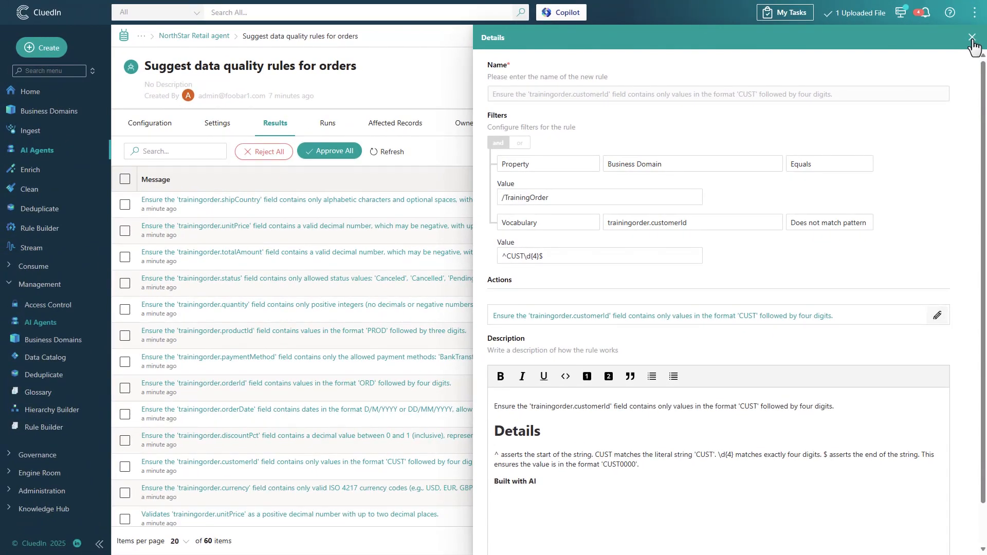
{"action": "left_click", "coordinate": [972, 38]}
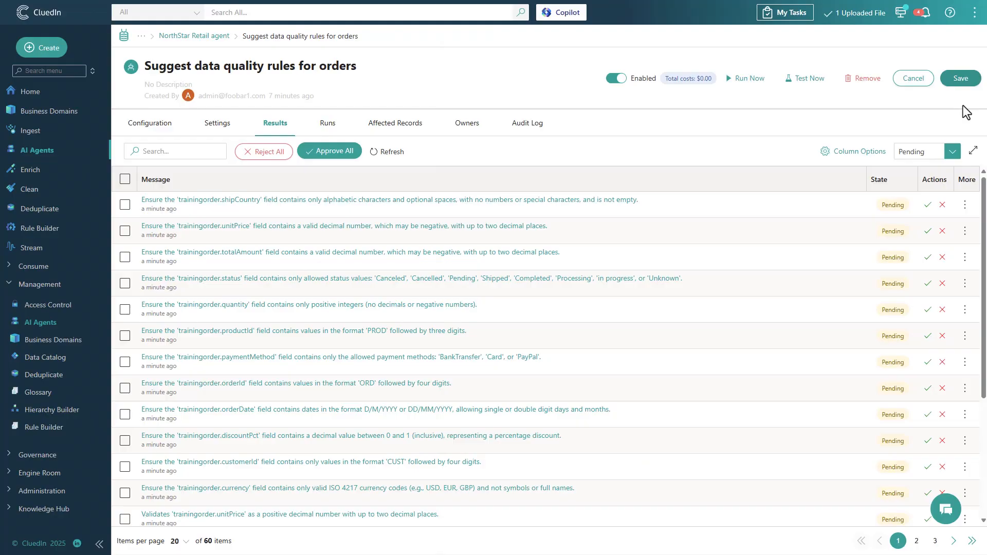
- Approve the customerId format rule and filter the results to approved suggestions
{"action": "left_click", "coordinate": [929, 468]}
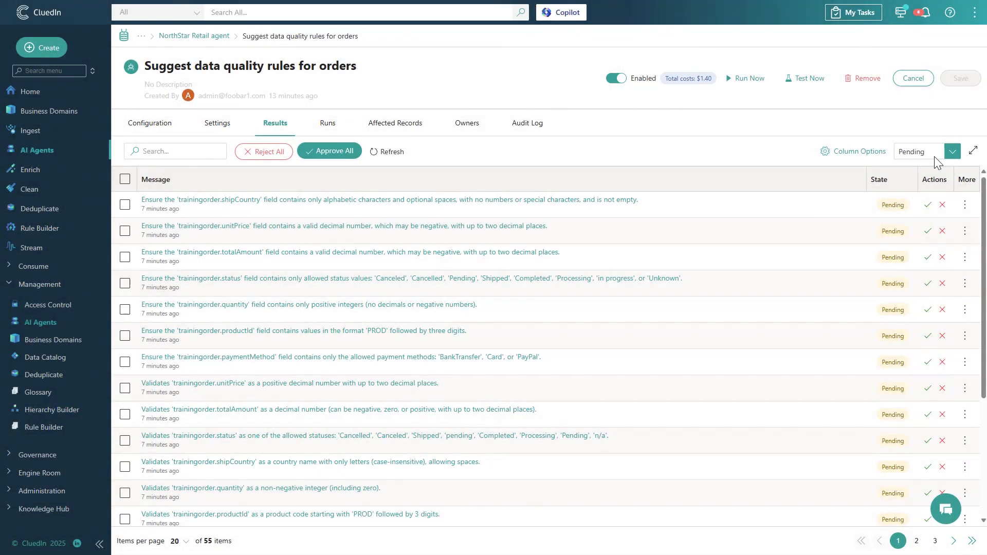
{"action": "left_click", "coordinate": [936, 162]}
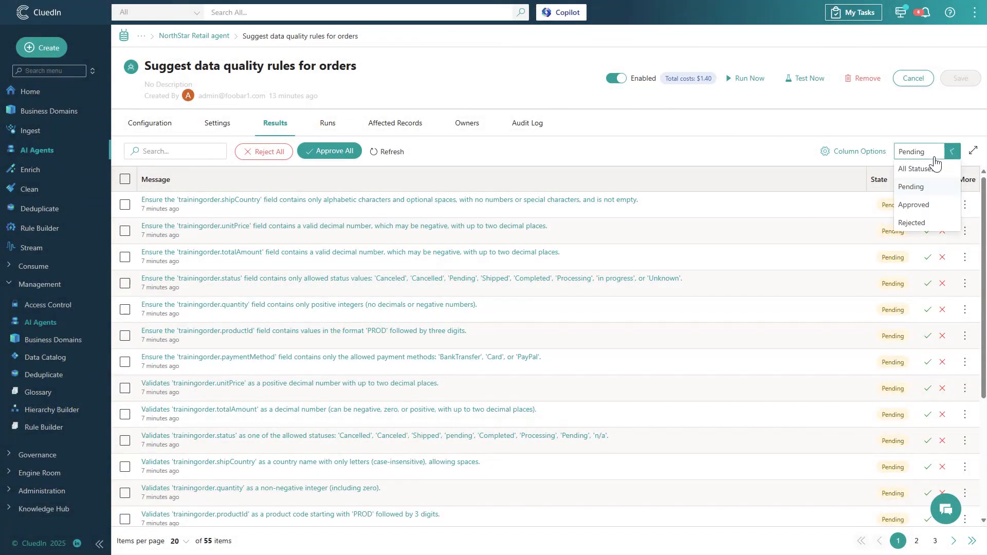
{"action": "left_click", "coordinate": [927, 205]}
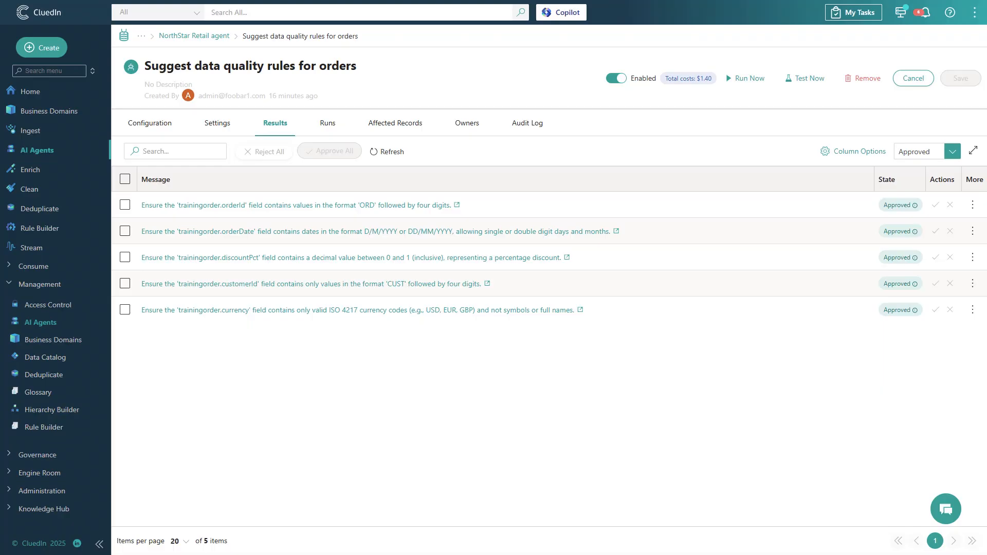
- Open the approved currency rule and browse the available action types for its action without changing it
{"action": "left_click", "coordinate": [468, 311]}
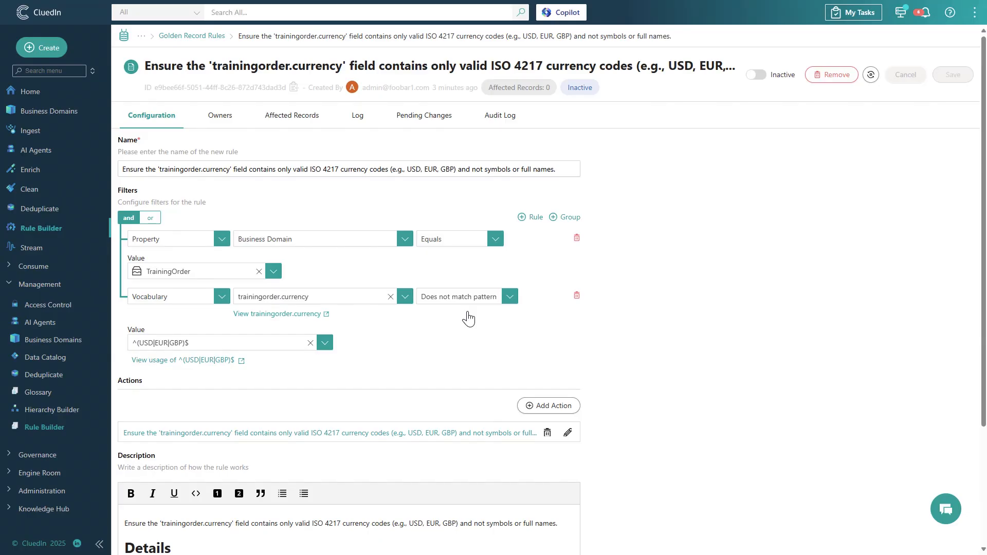
{"action": "left_click", "coordinate": [567, 432]}
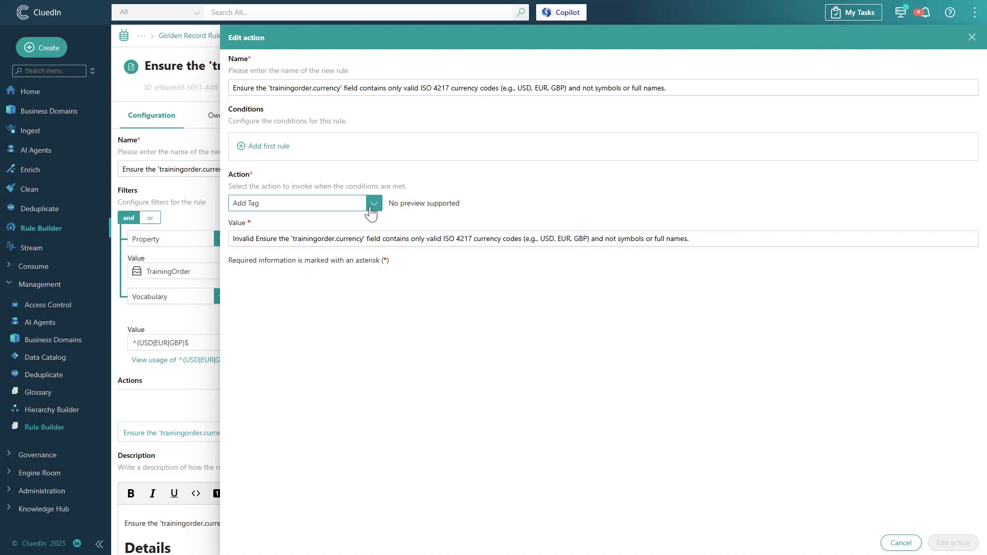
{"action": "left_click", "coordinate": [373, 204]}
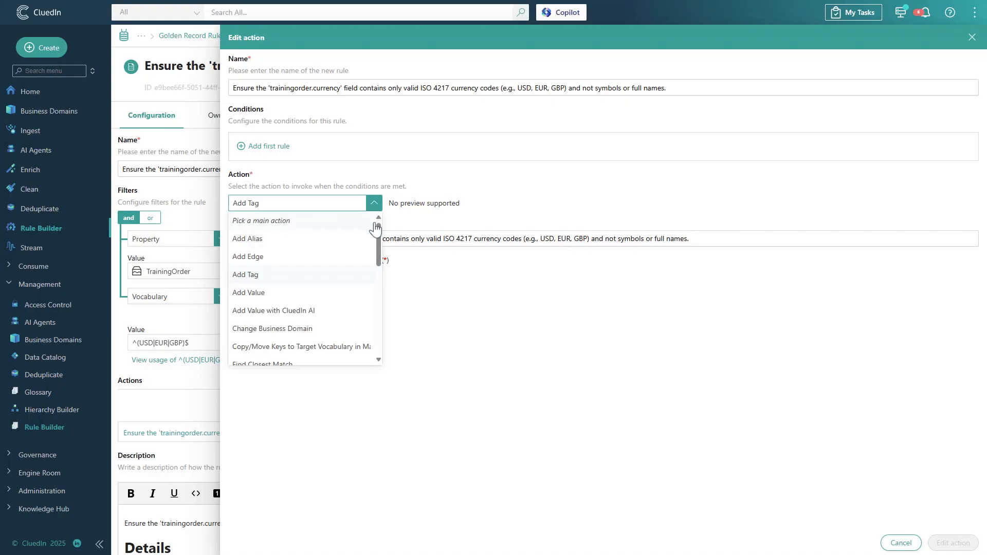
{"action": "left_click_drag", "start_coordinate": [379, 236], "coordinate": [379, 286]}
{"action": "scroll", "coordinate": [378, 282], "scroll_direction": "down", "scroll_amount": 5}
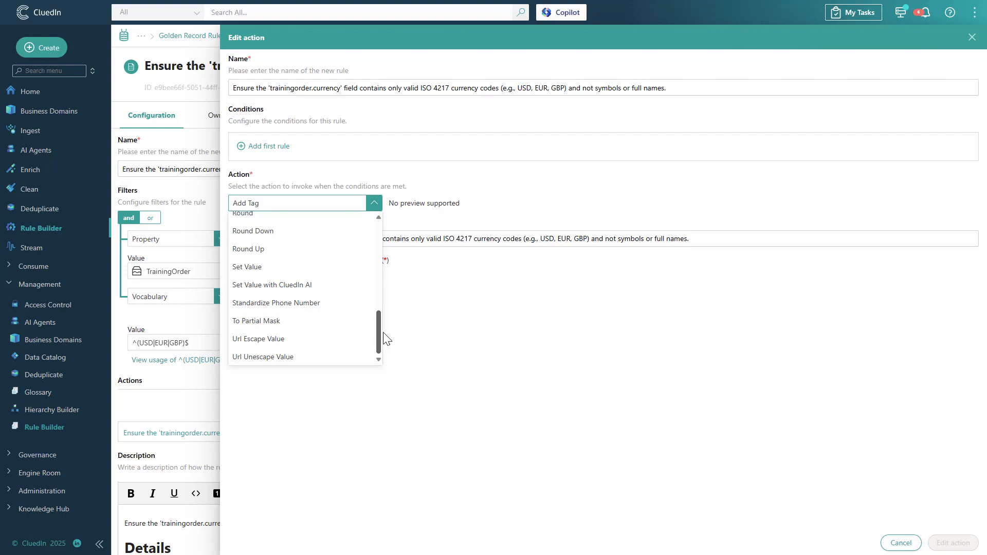
{"action": "left_click", "coordinate": [450, 346]}
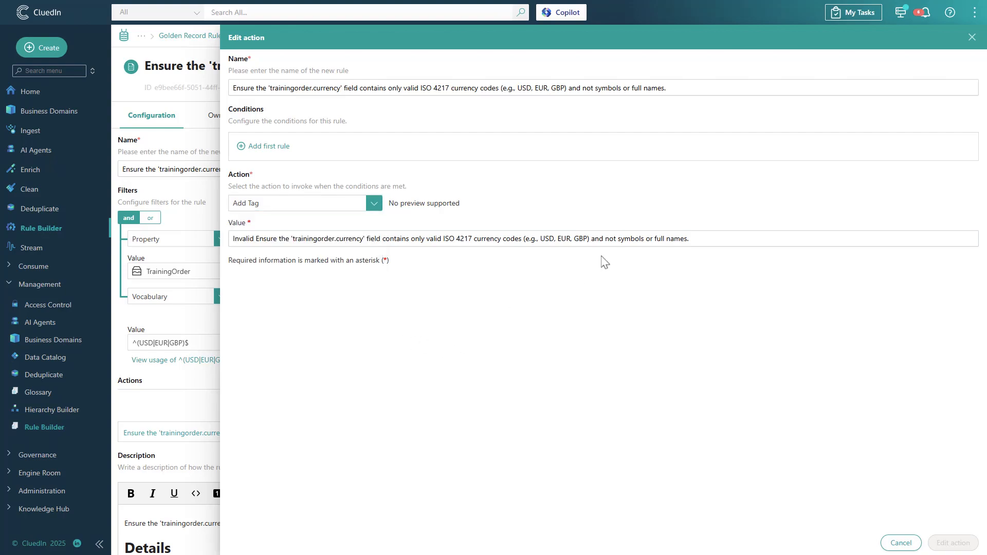
{"action": "left_click", "coordinate": [972, 38]}
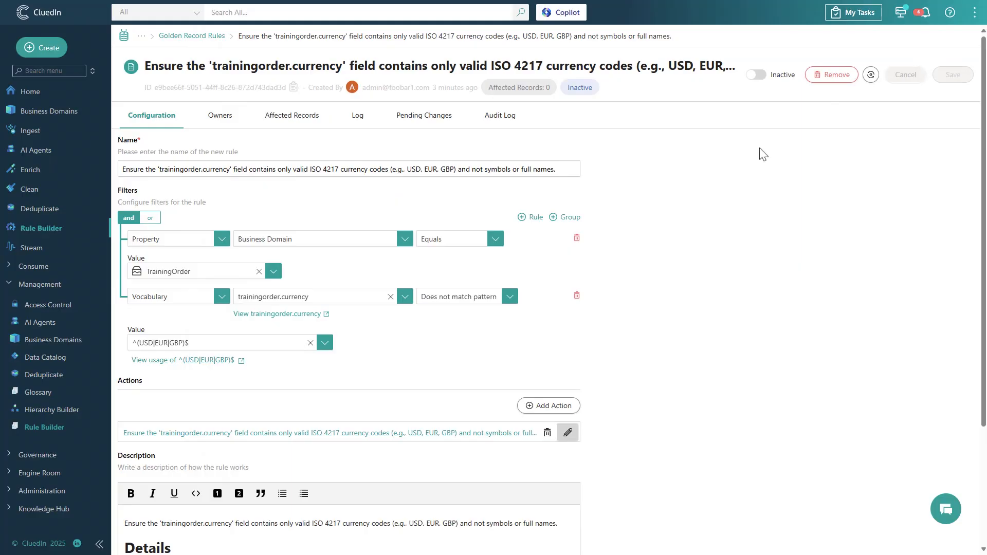
- Activate the currency rule and reprocess its records
{"action": "left_click", "coordinate": [756, 76]}
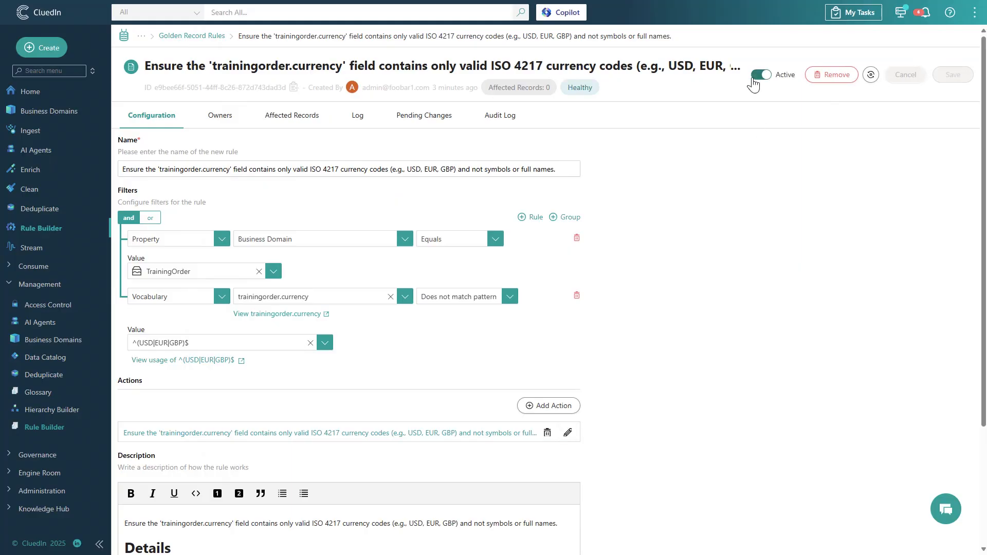
{"action": "left_click", "coordinate": [872, 76]}
{"action": "left_click", "coordinate": [527, 339]}
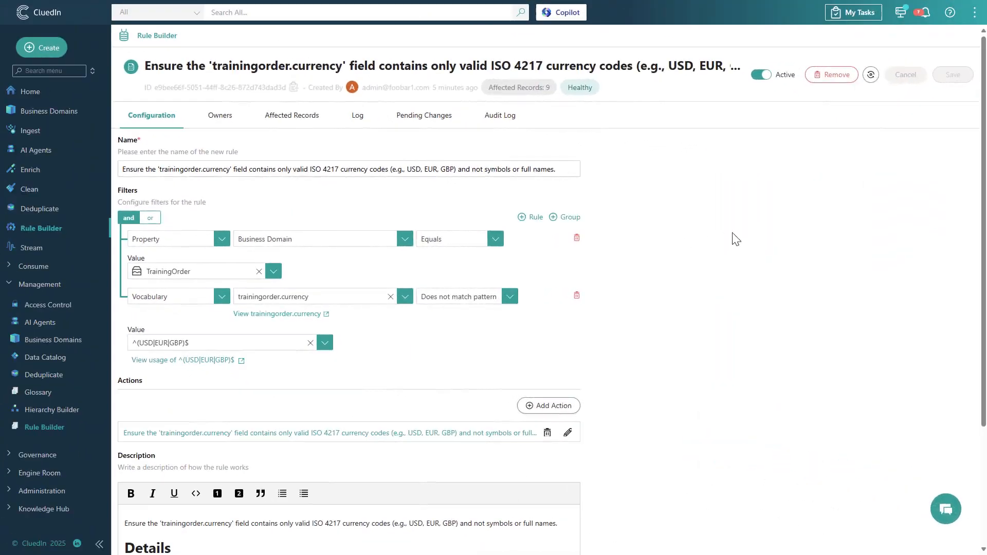
- Examine the records tagged by the currency rule via its affected records, a tag filter on all records, and Tag Monitoring
{"action": "left_click", "coordinate": [303, 116]}
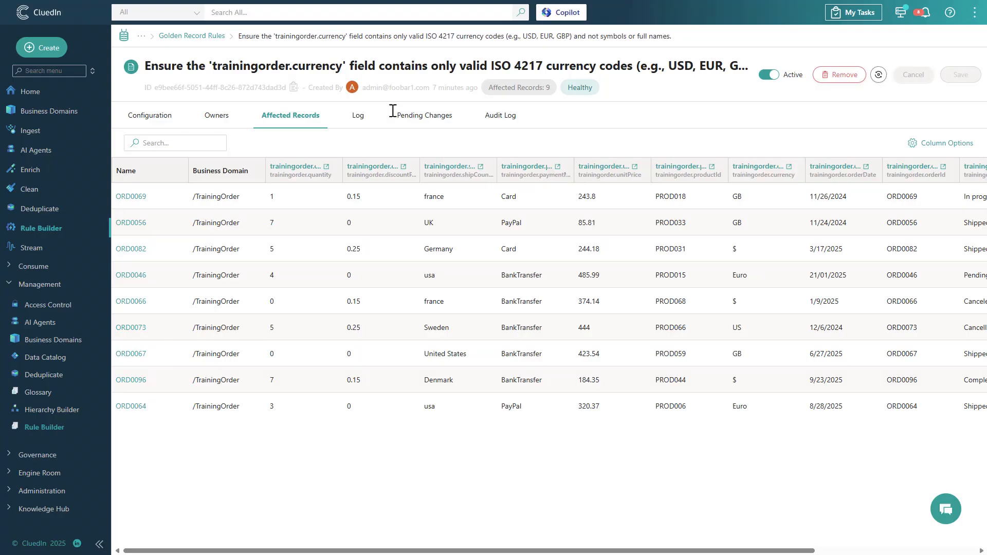
{"action": "left_click", "coordinate": [521, 12]}
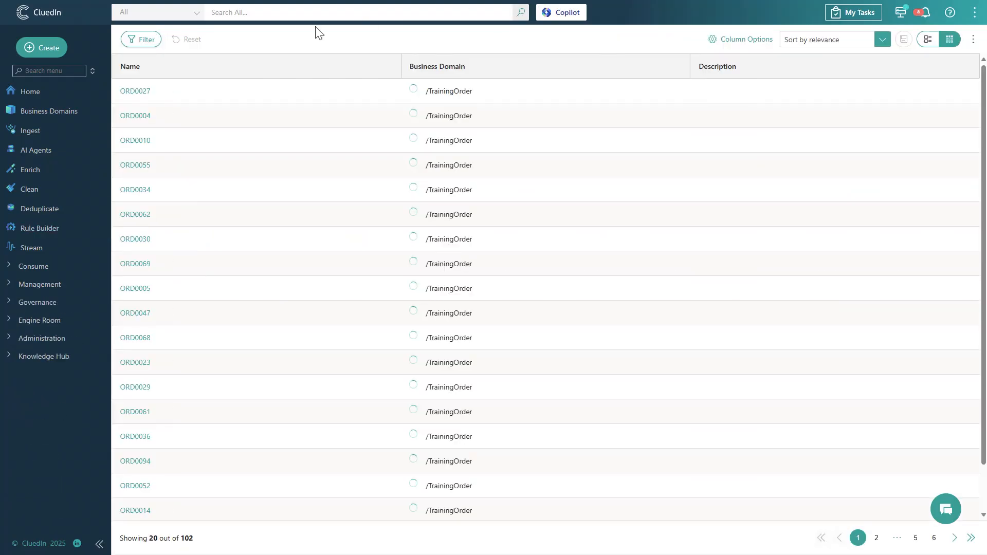
{"action": "left_click", "coordinate": [152, 40]}
{"action": "left_click", "coordinate": [271, 113]}
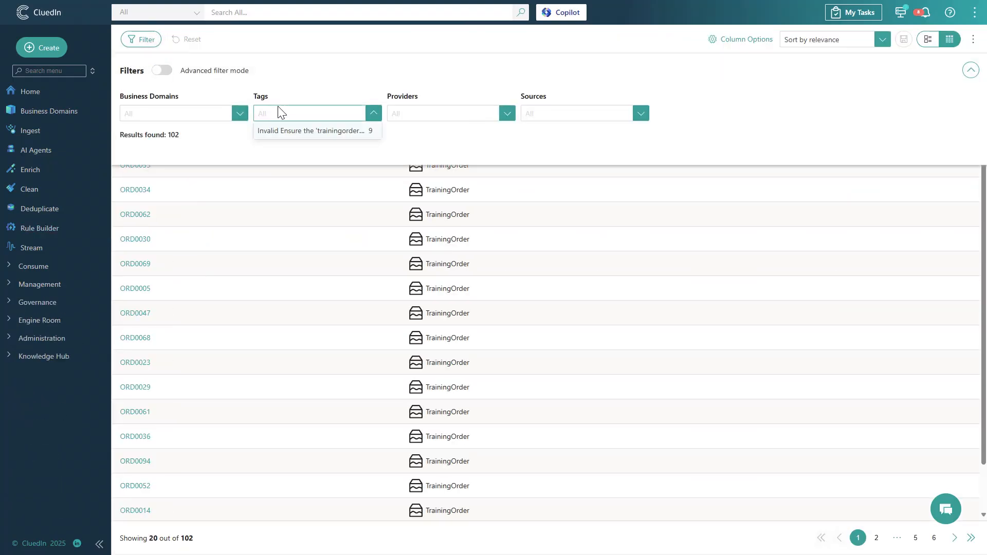
{"action": "left_click", "coordinate": [293, 132]}
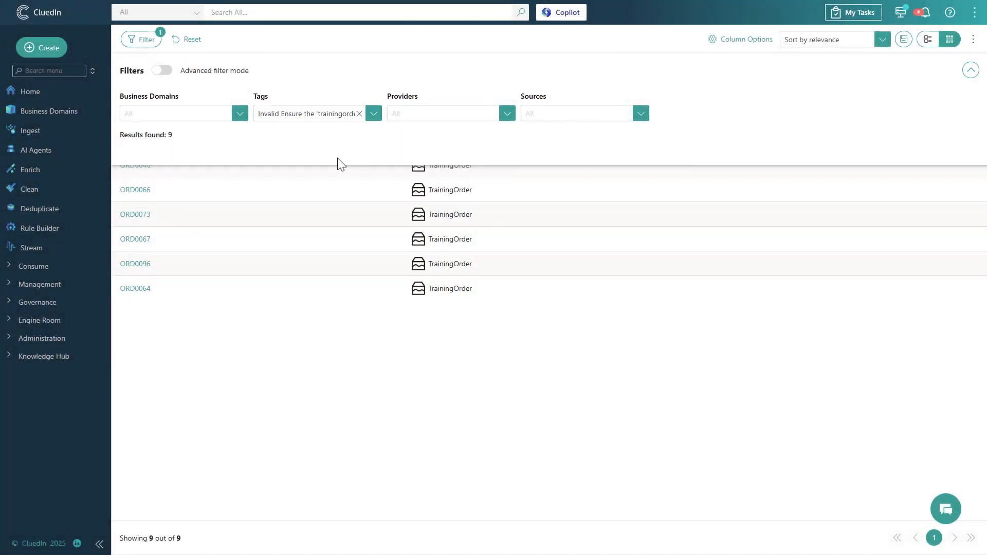
{"action": "left_click", "coordinate": [23, 302]}
{"action": "left_click", "coordinate": [49, 375]}
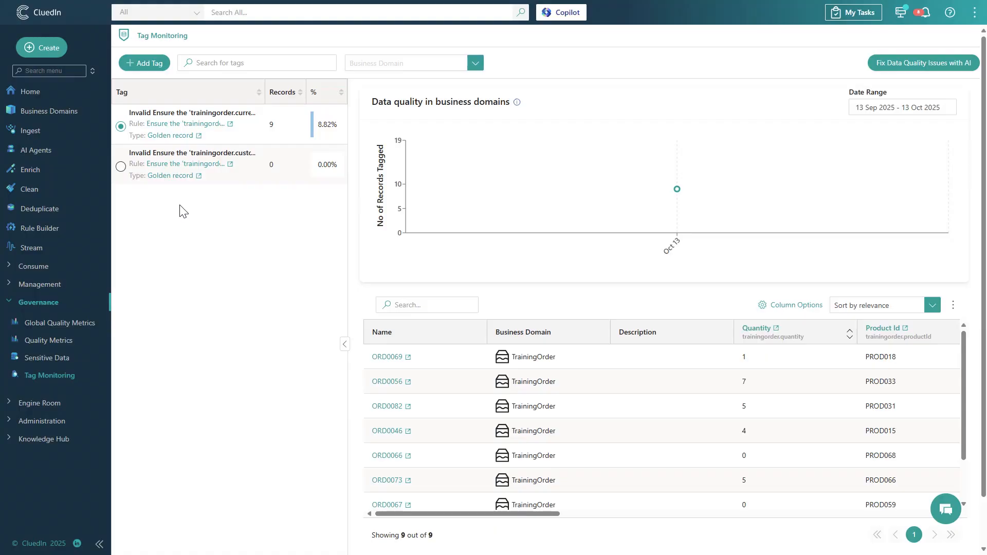
- Return to the AI job's results and filter them to approved suggestions
{"action": "left_click", "coordinate": [36, 150]}
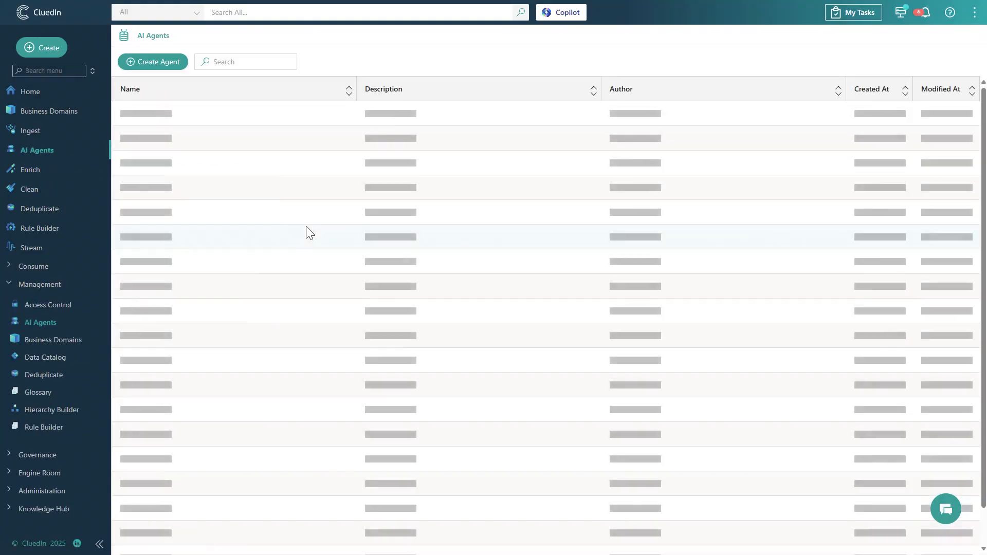
{"action": "left_click", "coordinate": [227, 168]}
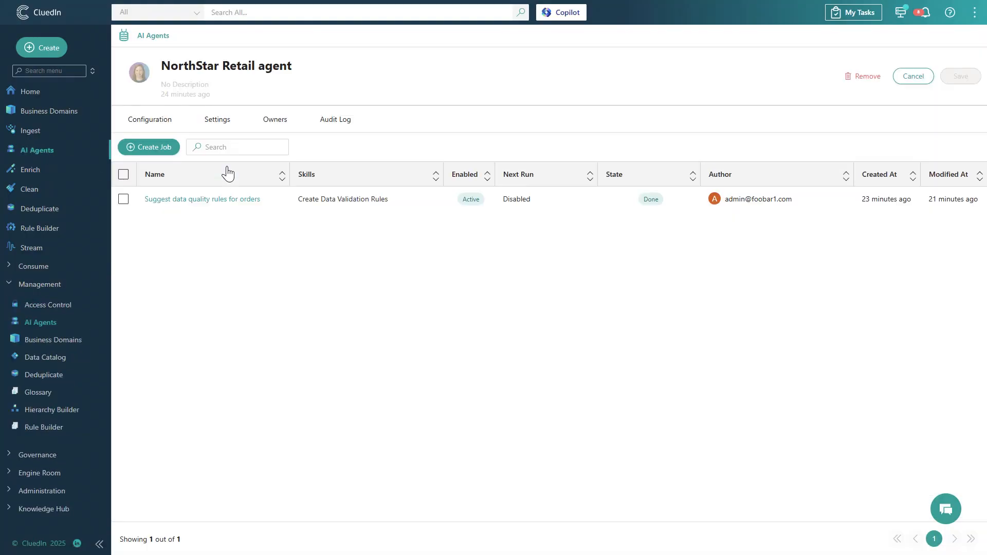
{"action": "left_click", "coordinate": [217, 199]}
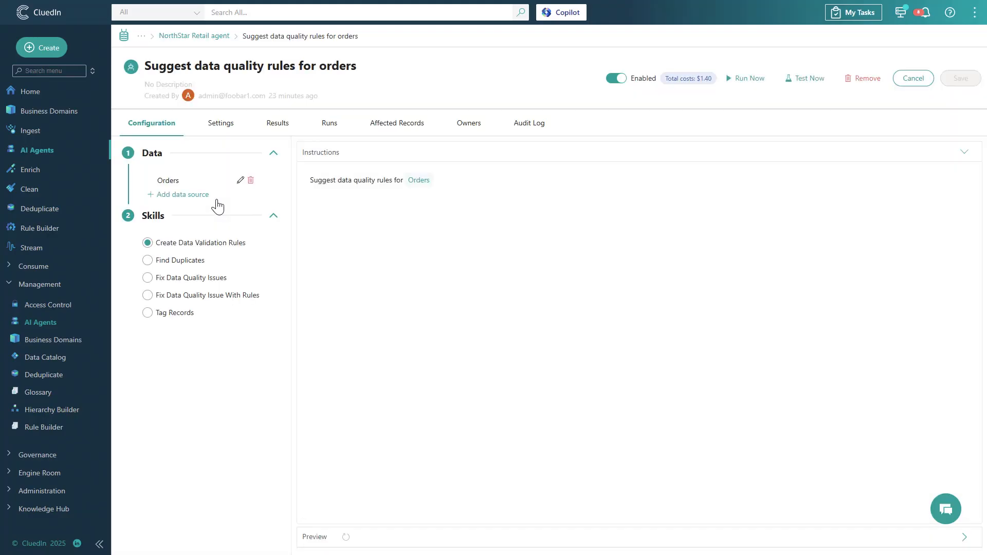
{"action": "left_click", "coordinate": [273, 131]}
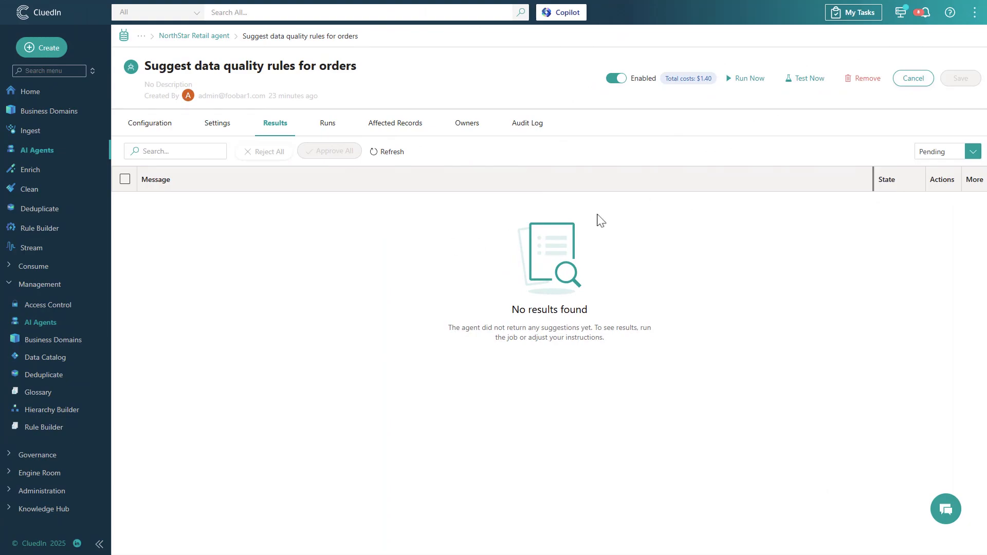
{"action": "left_click", "coordinate": [932, 151]}
{"action": "left_click", "coordinate": [934, 205]}
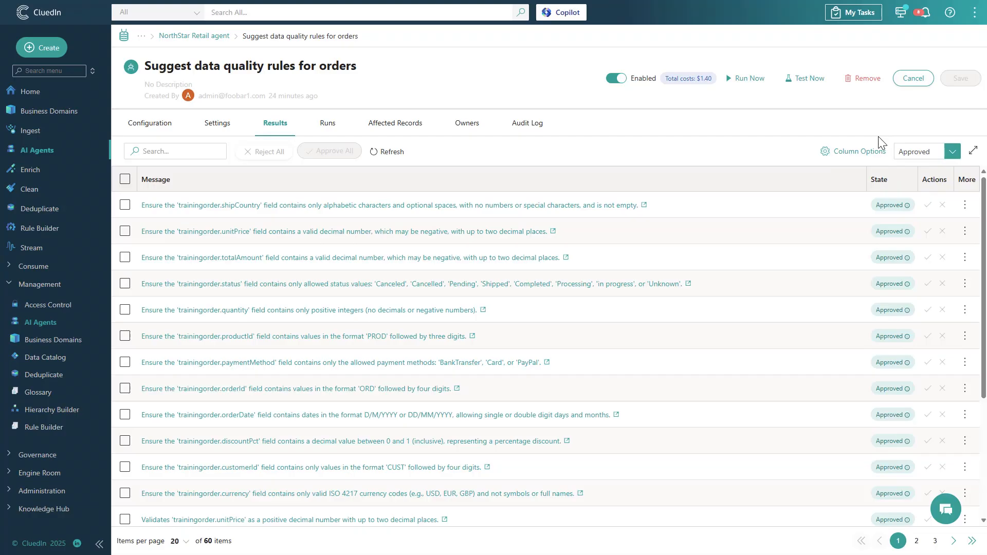